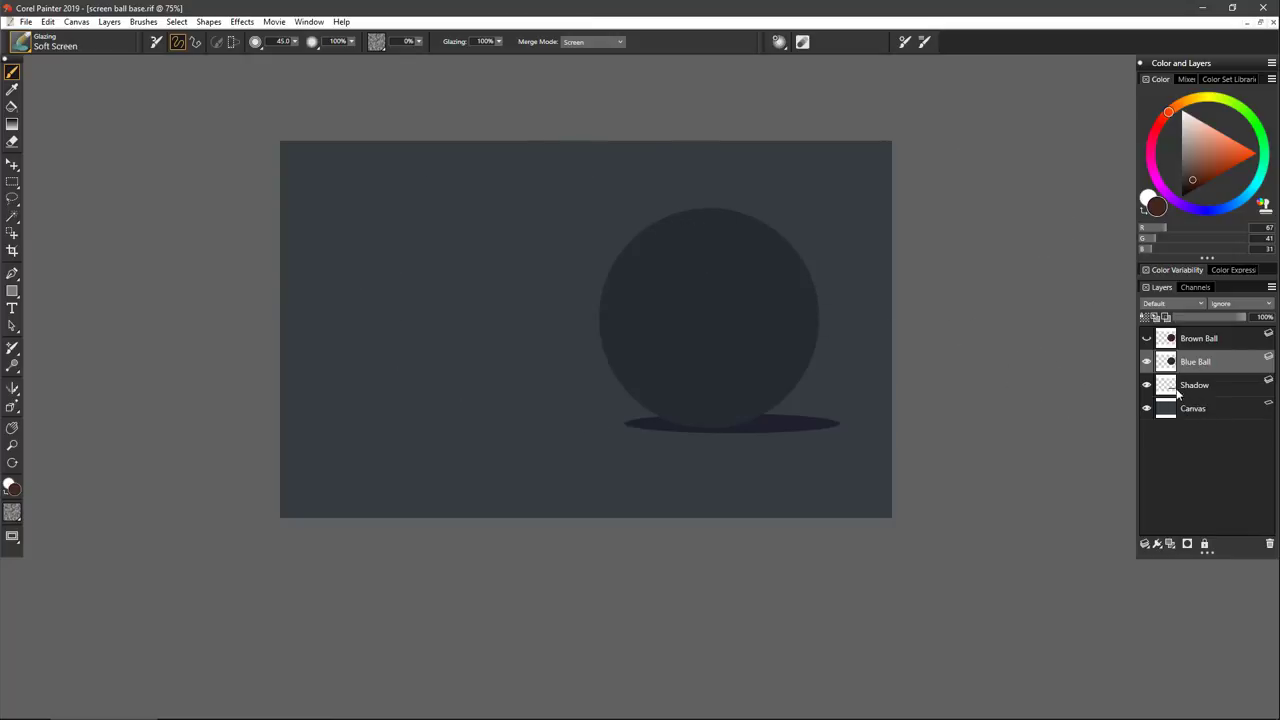
Hide and show the Shadow and Blue Ball layers in turn to check what each contains.
{"action": "left_click", "coordinate": [1147, 386]}
{"action": "left_click", "coordinate": [1147, 386]}
{"action": "left_click", "coordinate": [1147, 363]}
{"action": "left_click", "coordinate": [1147, 363]}
{"action": "left_click_drag", "start_coordinate": [752, 283], "coordinate": [759, 287]}
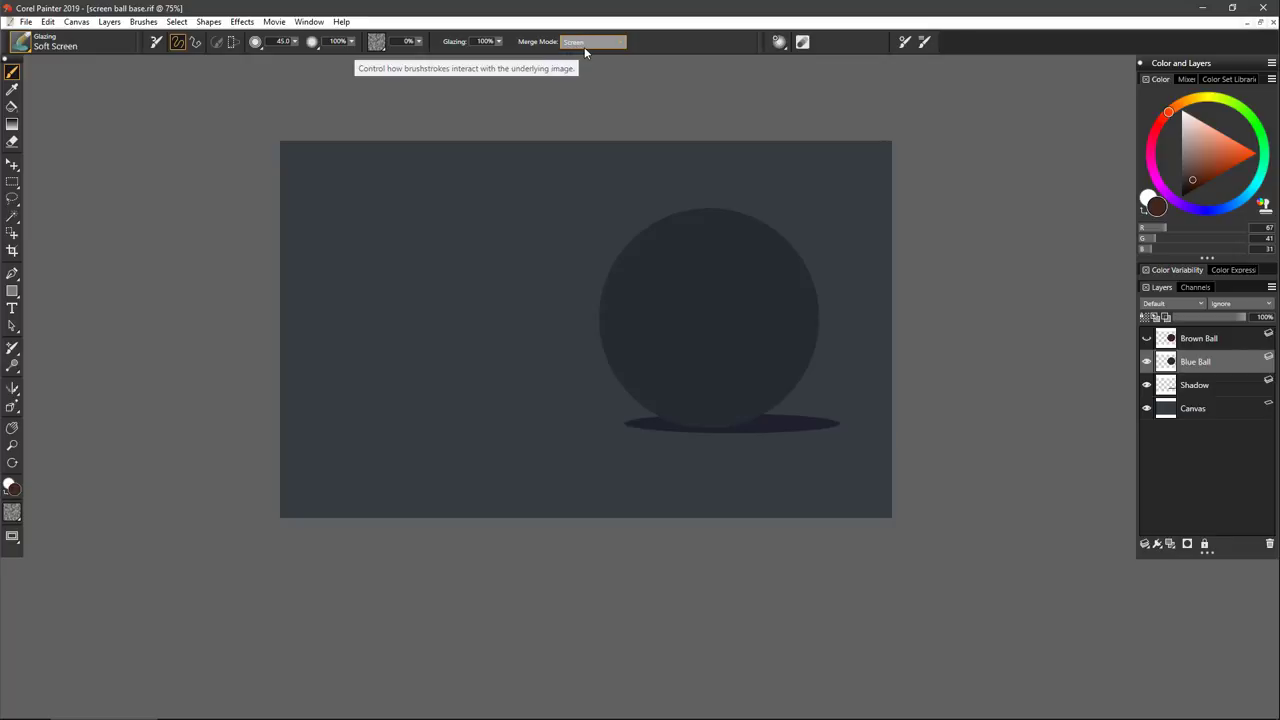
Choose the Soft Screen brush from the Glazing category and look over the available layer composite methods.
{"action": "left_click", "coordinate": [29, 52]}
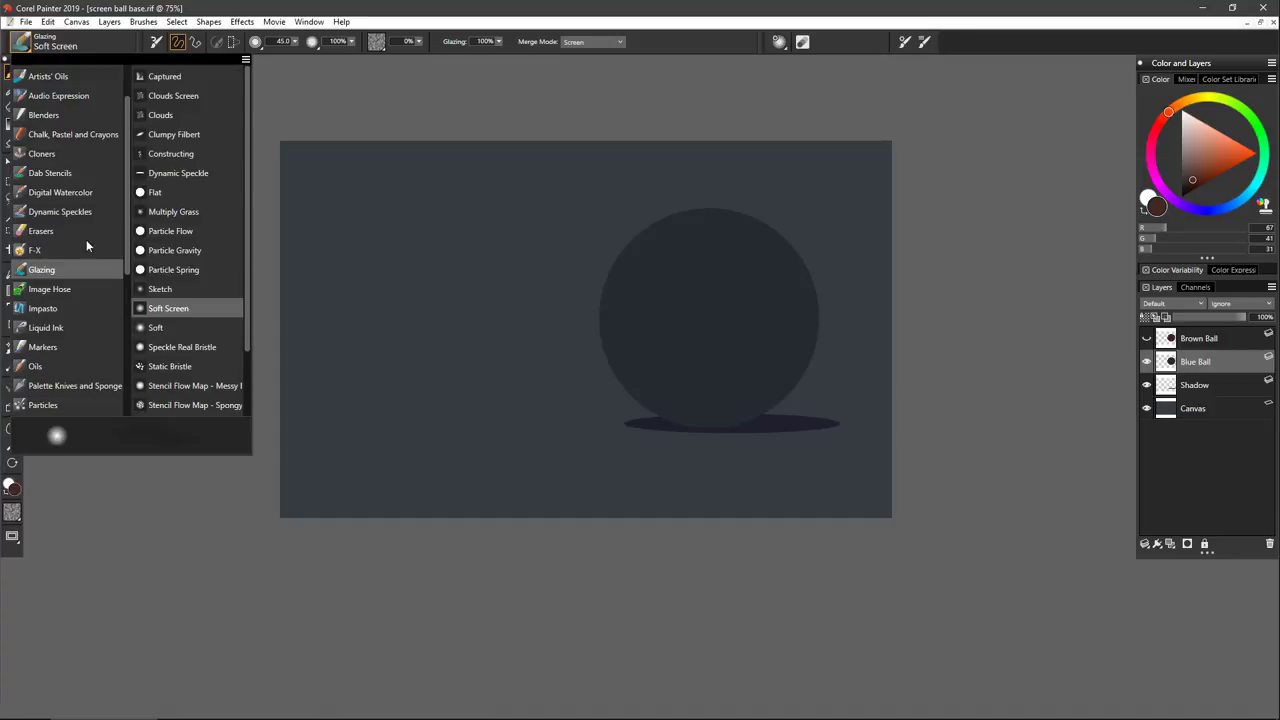
{"action": "left_click", "coordinate": [169, 308]}
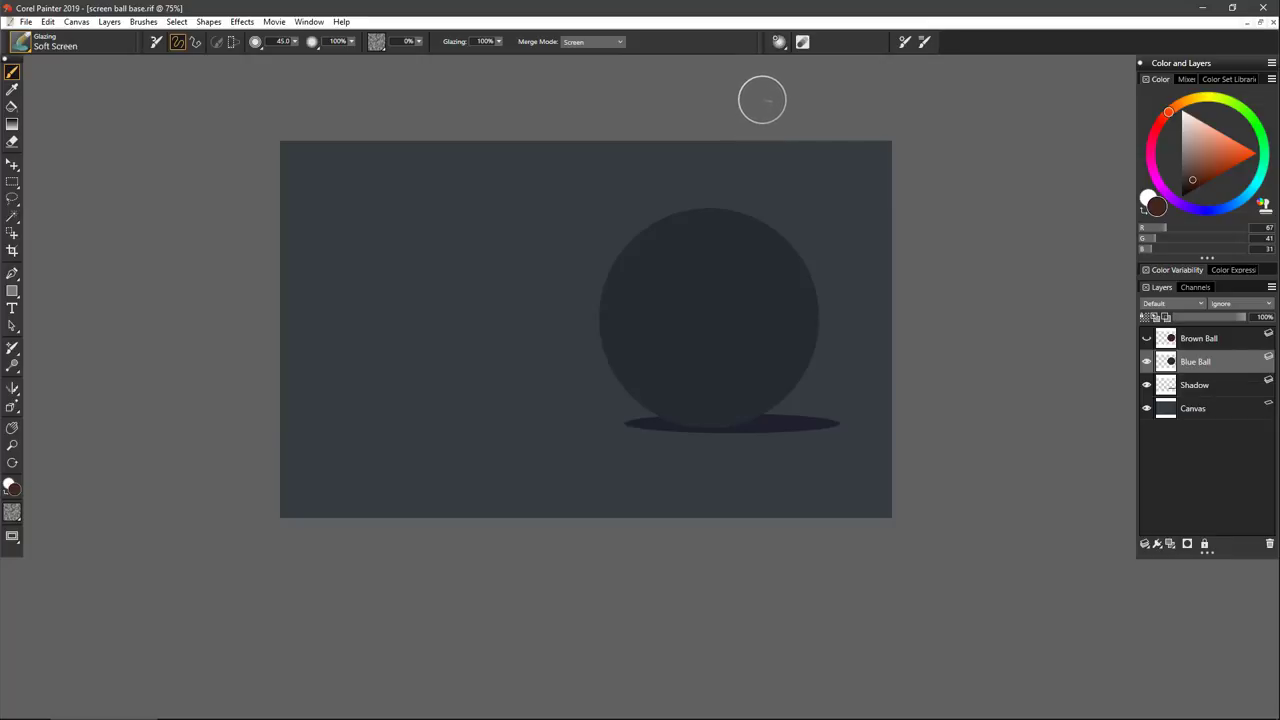
{"action": "left_click", "coordinate": [1199, 303]}
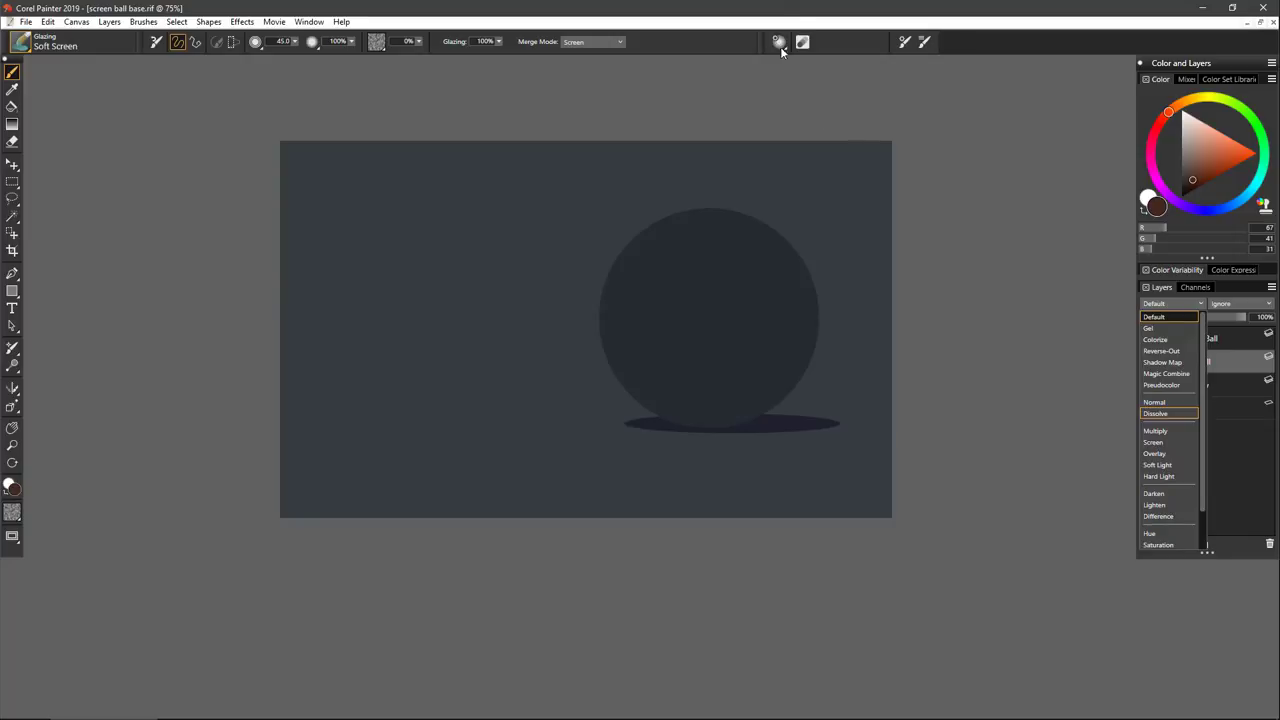
{"action": "left_click", "coordinate": [787, 12]}
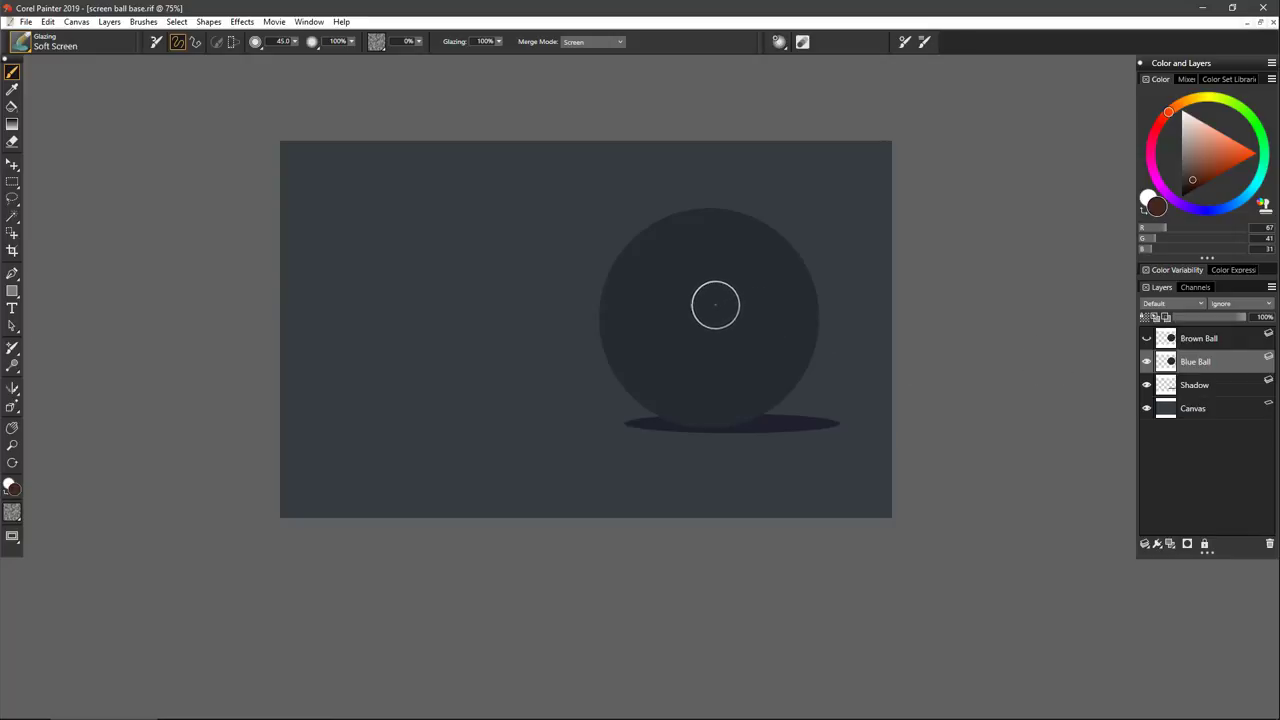
Set the painting colour to a dark red, RGB 133, 17, 15.
{"action": "left_click", "coordinate": [1215, 172]}
{"action": "left_click", "coordinate": [1215, 173]}
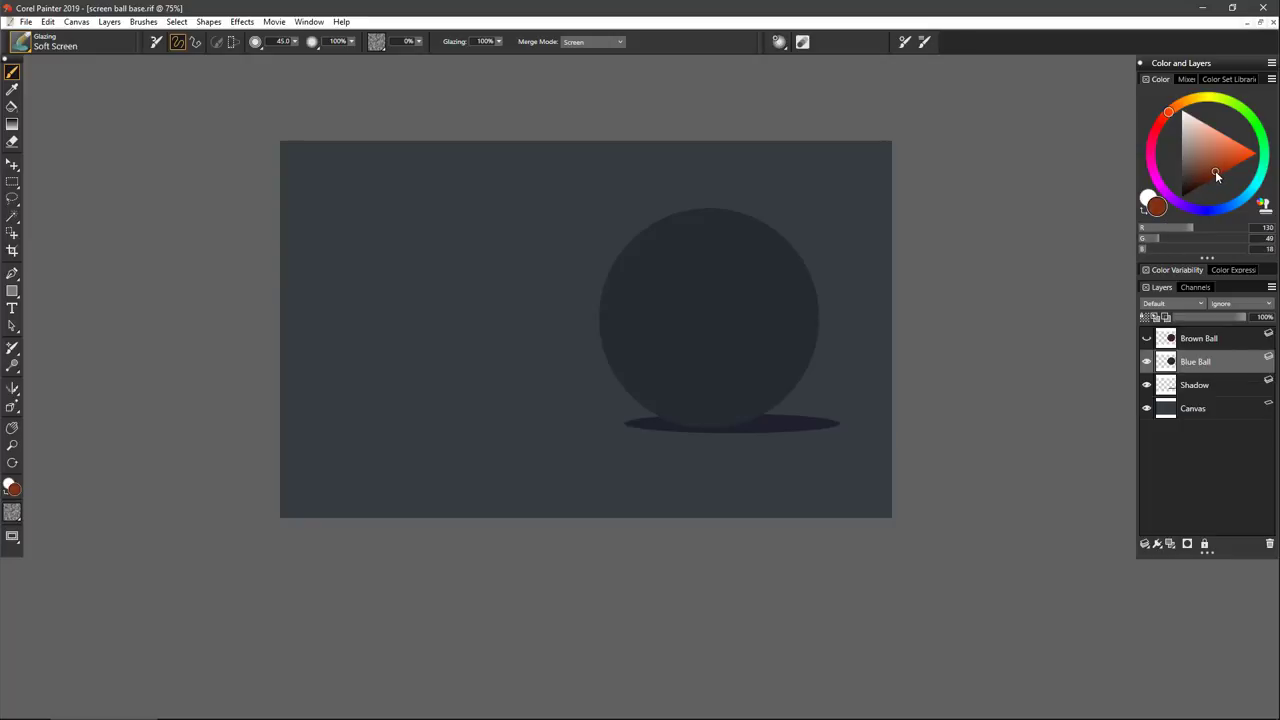
{"action": "left_click_drag", "start_coordinate": [1167, 113], "coordinate": [1160, 126]}
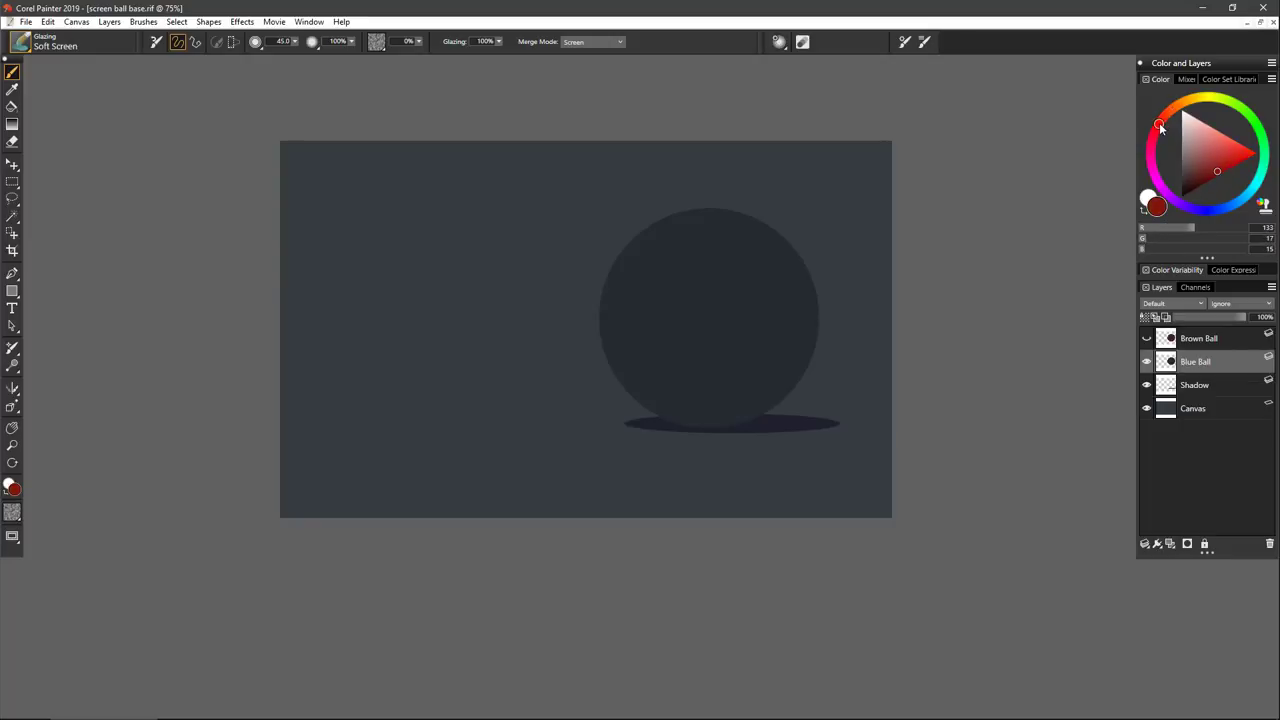
Duplicate the Blue Ball layer and preserve transparency on the copy.
{"action": "right_click", "coordinate": [1208, 364]}
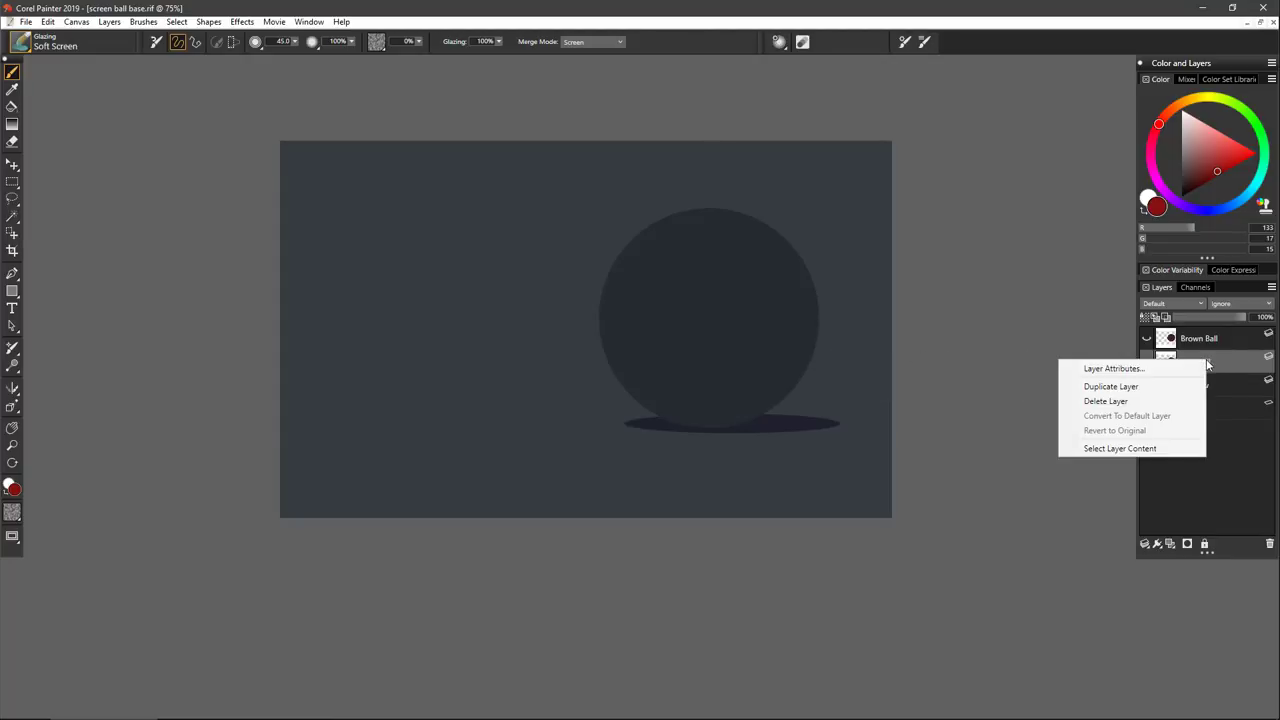
{"action": "left_click", "coordinate": [1153, 391]}
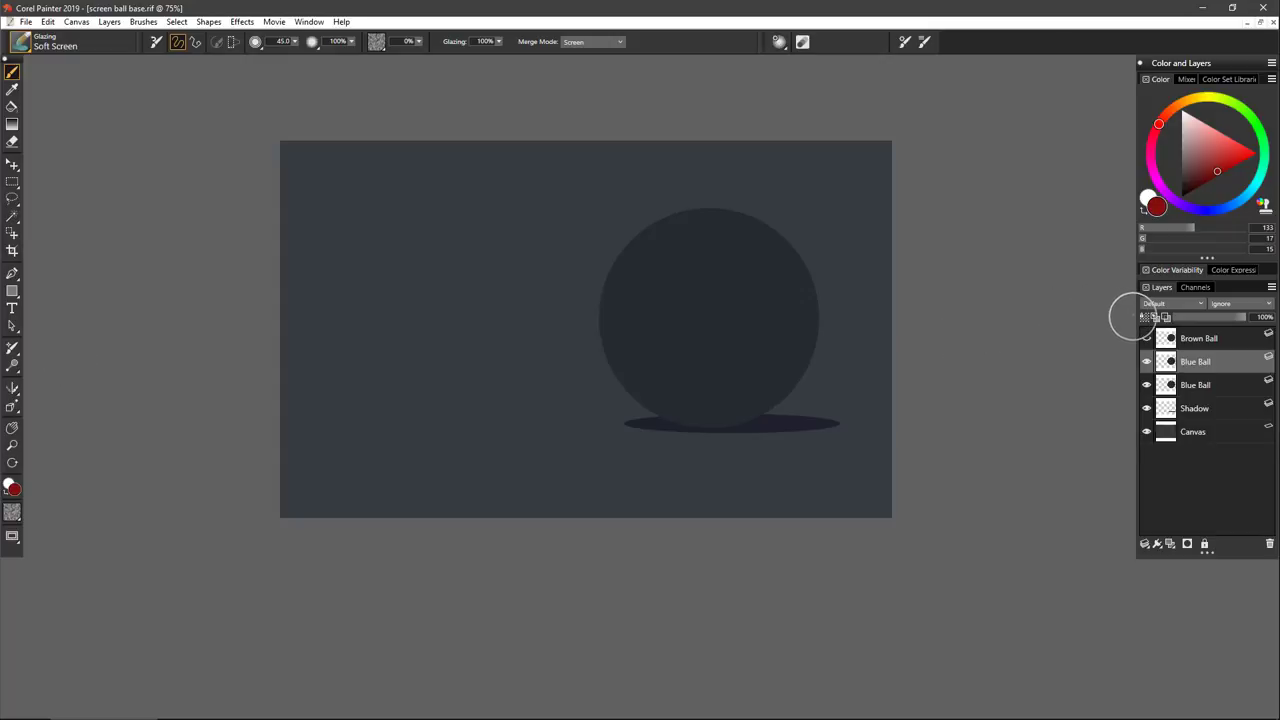
{"action": "left_click", "coordinate": [1145, 317]}
Glaze dark red light over the upper part of the blue ball with a brush size of 184.1.
{"action": "left_click_drag", "start_coordinate": [650, 237], "coordinate": [716, 300]}
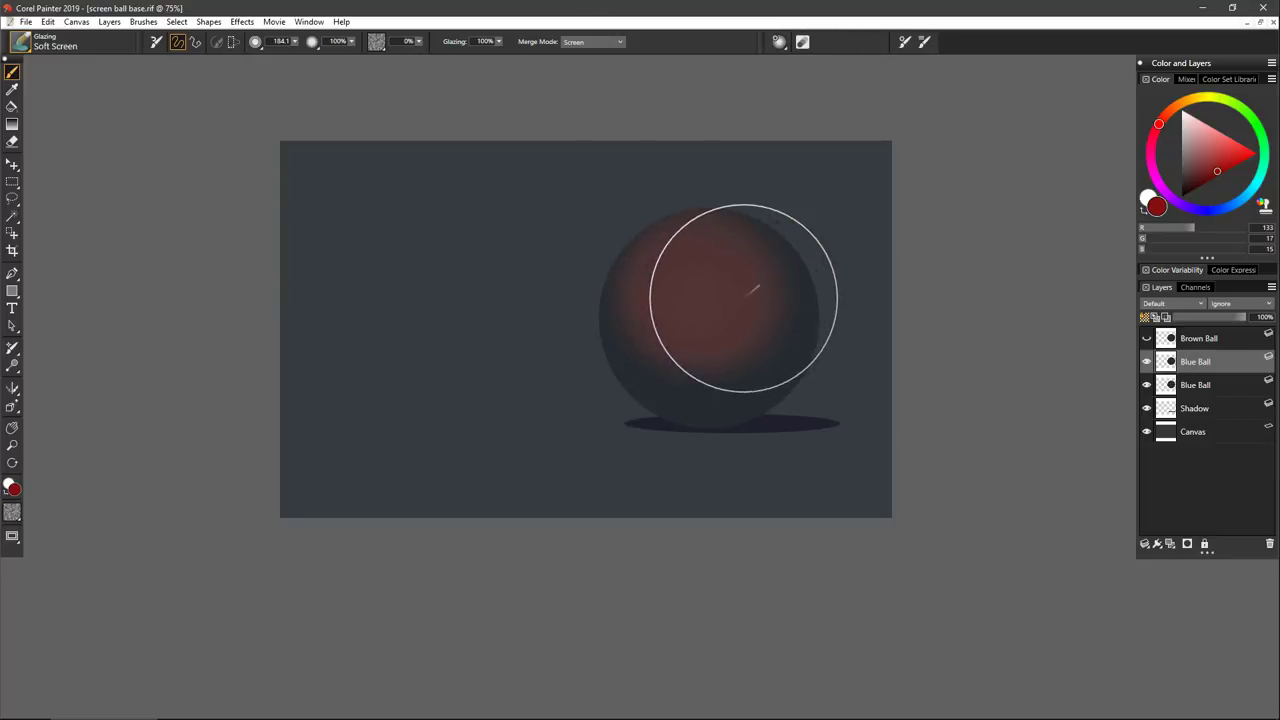
{"action": "mouse_move", "coordinate": [681, 268]}
{"action": "left_mouse_down"}
{"action": "mouse_move", "coordinate": [664, 303]}
{"action": "mouse_move", "coordinate": [694, 327]}
{"action": "mouse_move", "coordinate": [733, 296]}
{"action": "left_mouse_up"}
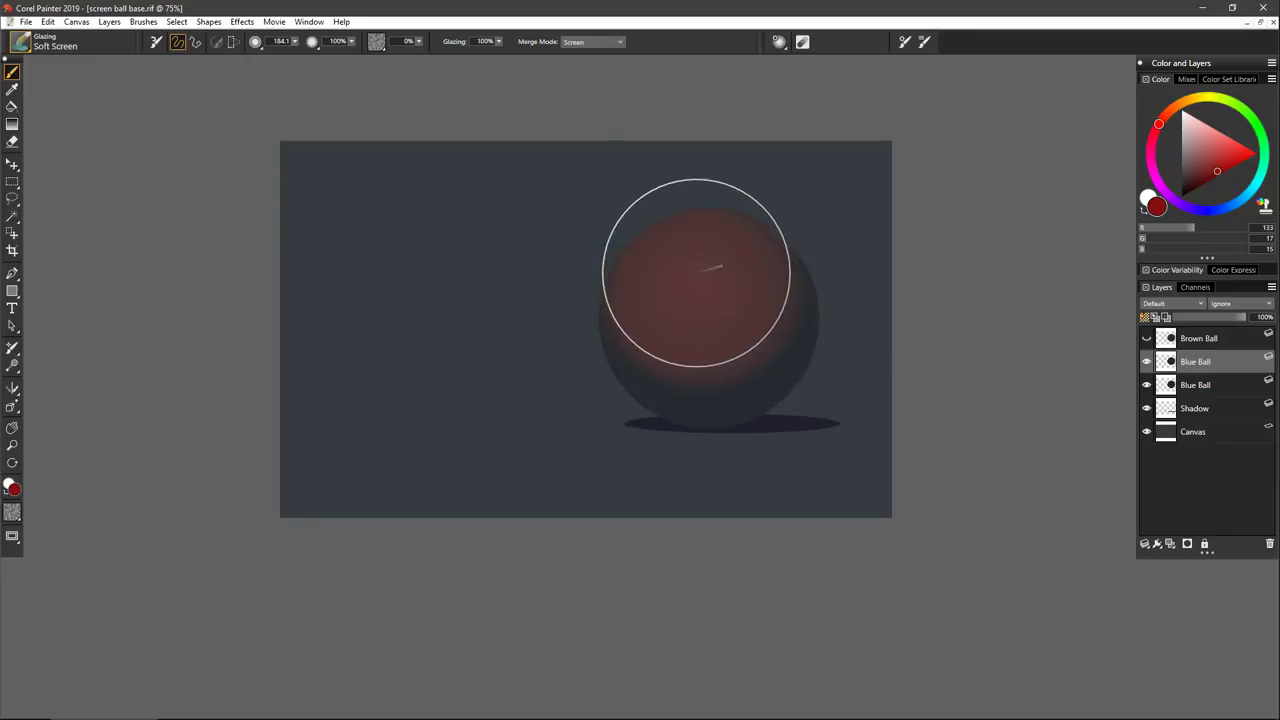
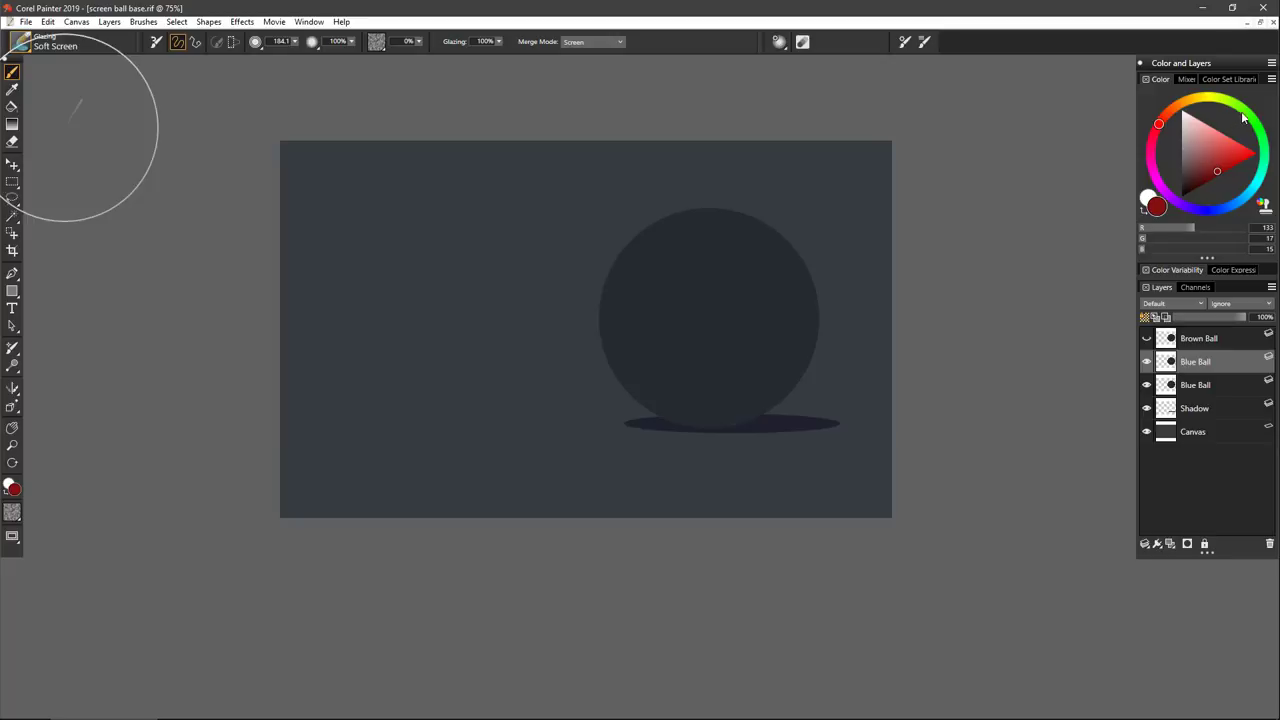
Switch the colour to green (RGB 49, 133, 15) and build up soft light over the upper part of the blue ball.
{"action": "left_click", "coordinate": [1245, 114]}
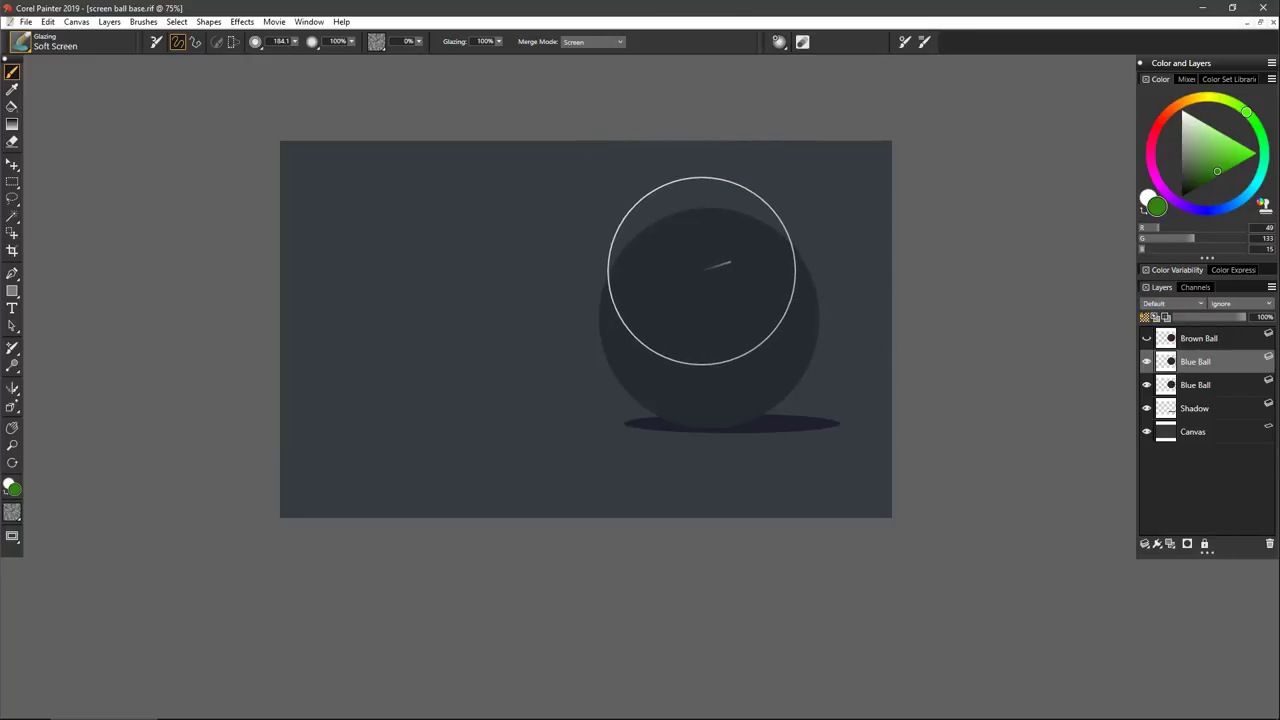
{"action": "mouse_move", "coordinate": [703, 278]}
{"action": "left_mouse_down"}
{"action": "mouse_move", "coordinate": [683, 301]}
{"action": "mouse_move", "coordinate": [705, 263]}
{"action": "mouse_move", "coordinate": [734, 283]}
{"action": "mouse_move", "coordinate": [702, 323]}
{"action": "mouse_move", "coordinate": [675, 294]}
{"action": "mouse_move", "coordinate": [722, 269]}
{"action": "mouse_move", "coordinate": [747, 286]}
{"action": "mouse_move", "coordinate": [727, 324]}
{"action": "mouse_move", "coordinate": [649, 314]}
{"action": "mouse_move", "coordinate": [685, 252]}
{"action": "mouse_move", "coordinate": [751, 254]}
{"action": "mouse_move", "coordinate": [747, 318]}
{"action": "mouse_move", "coordinate": [663, 316]}
{"action": "mouse_move", "coordinate": [707, 264]}
{"action": "mouse_move", "coordinate": [740, 275]}
{"action": "mouse_move", "coordinate": [692, 281]}
{"action": "mouse_move", "coordinate": [724, 296]}
{"action": "mouse_move", "coordinate": [678, 274]}
{"action": "mouse_move", "coordinate": [742, 286]}
{"action": "mouse_move", "coordinate": [698, 319]}
{"action": "mouse_move", "coordinate": [692, 262]}
{"action": "mouse_move", "coordinate": [722, 293]}
{"action": "mouse_move", "coordinate": [729, 331]}
{"action": "left_mouse_up"}
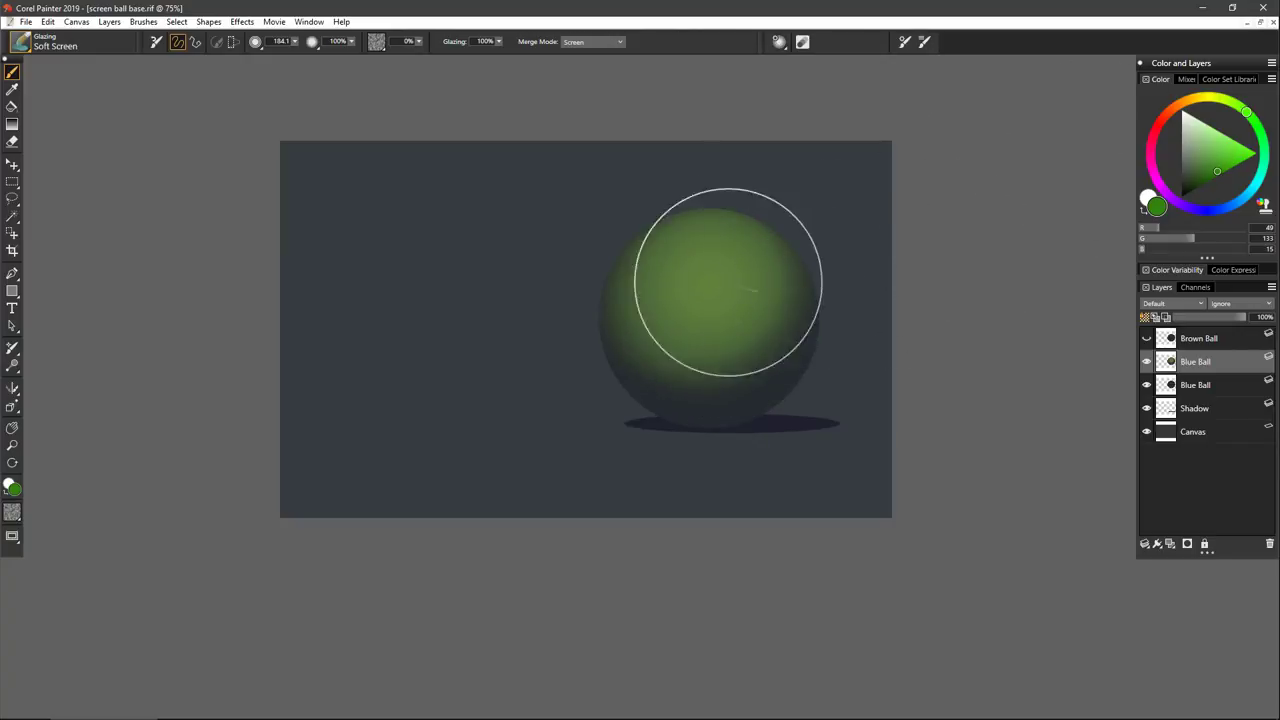
{"action": "mouse_move", "coordinate": [694, 280]}
{"action": "left_mouse_down"}
{"action": "mouse_move", "coordinate": [736, 289]}
{"action": "mouse_move", "coordinate": [721, 256]}
{"action": "mouse_move", "coordinate": [705, 285]}
{"action": "left_mouse_up"}
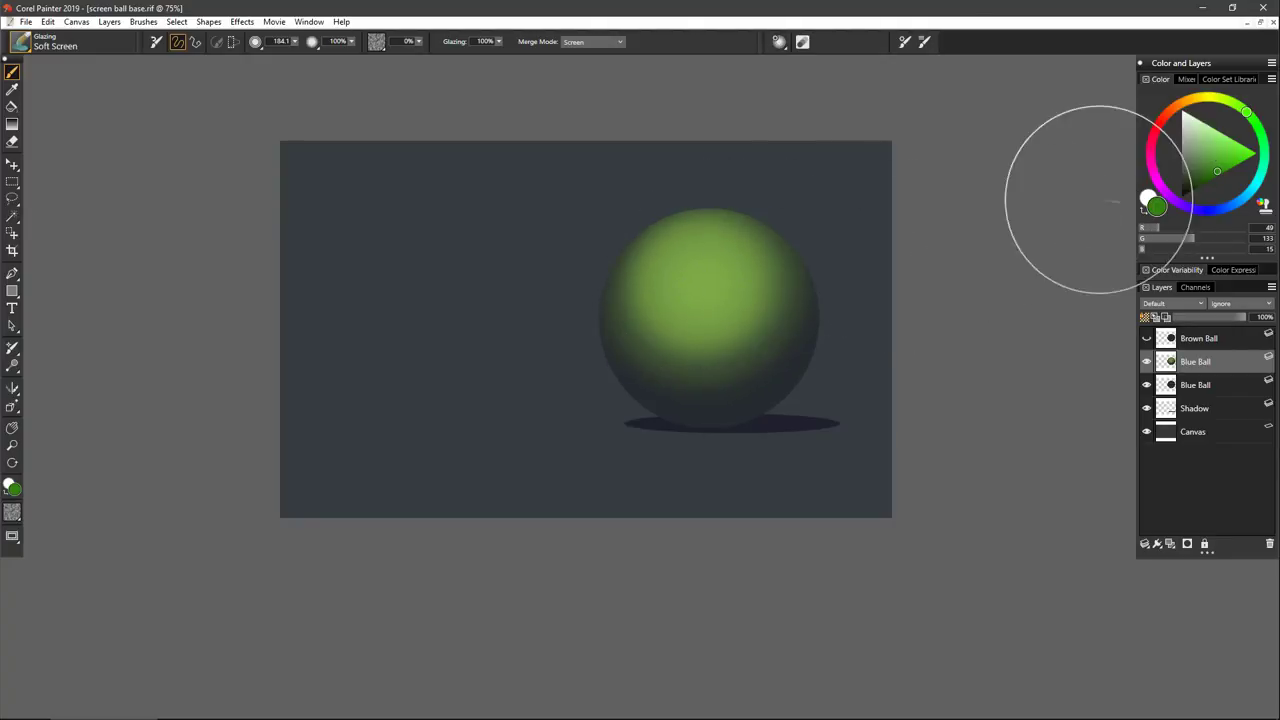
Pick a bright green (RGB 134, 250, 86) and paint a small highlight near the top of the ball at brush size 58.0.
{"action": "left_click", "coordinate": [1230, 143]}
{"action": "left_click", "coordinate": [1230, 143]}
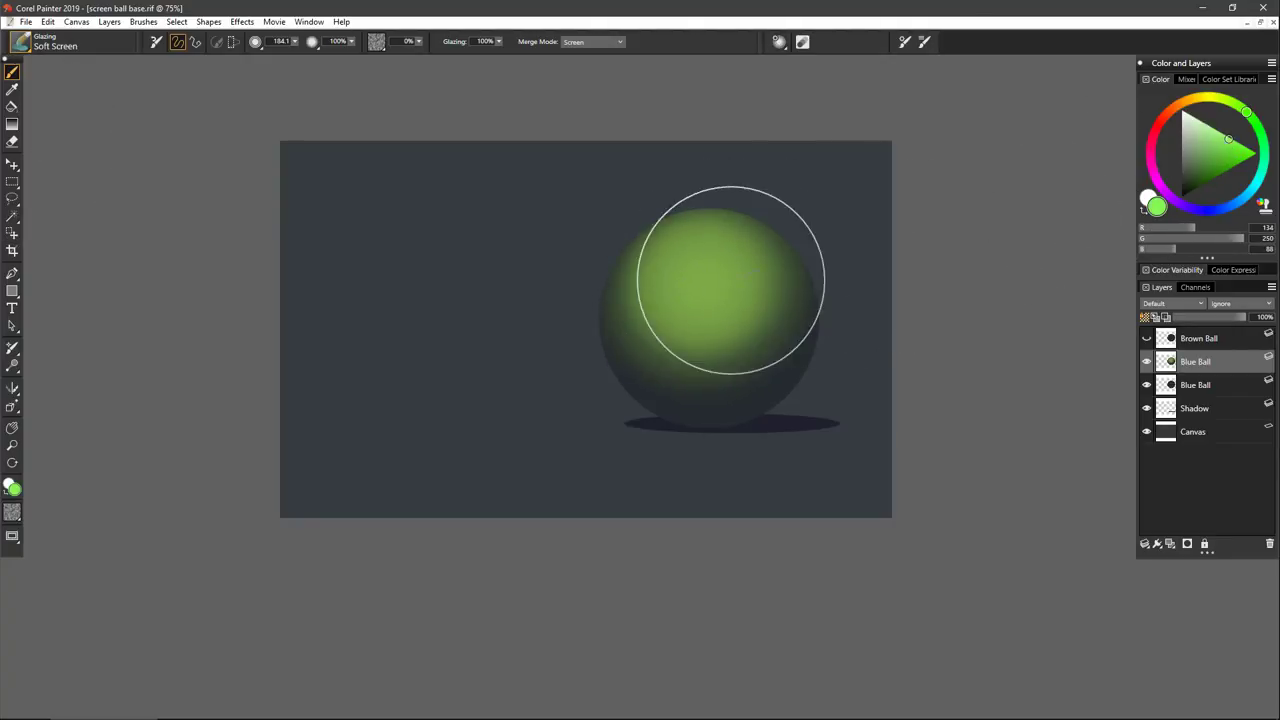
{"action": "mouse_move", "coordinate": [729, 286]}
{"action": "left_mouse_down"}
{"action": "mouse_move", "coordinate": [714, 286]}
{"action": "mouse_move", "coordinate": [709, 265]}
{"action": "left_mouse_up"}
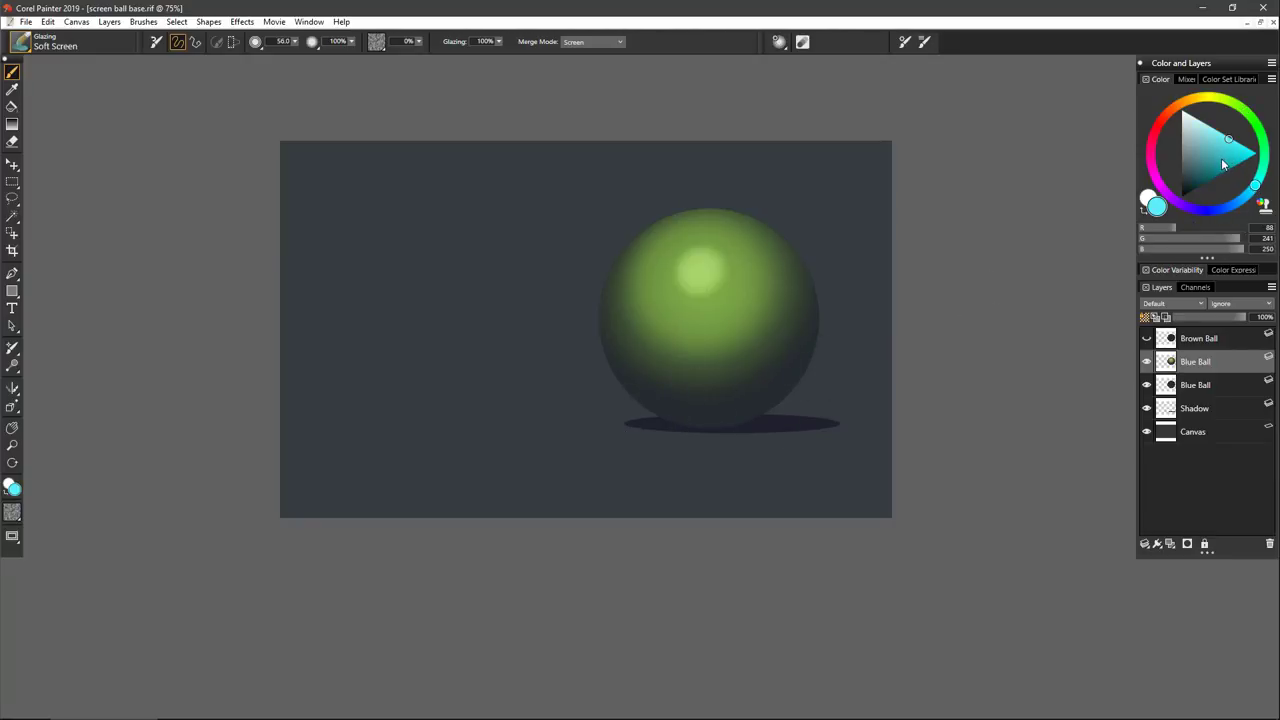
Glaze dark teal (RGB 28, 89, 92) reflected light along the ball's lower right edge with a 125.8 brush.
{"action": "left_click_drag", "start_coordinate": [1222, 165], "coordinate": [1201, 175]}
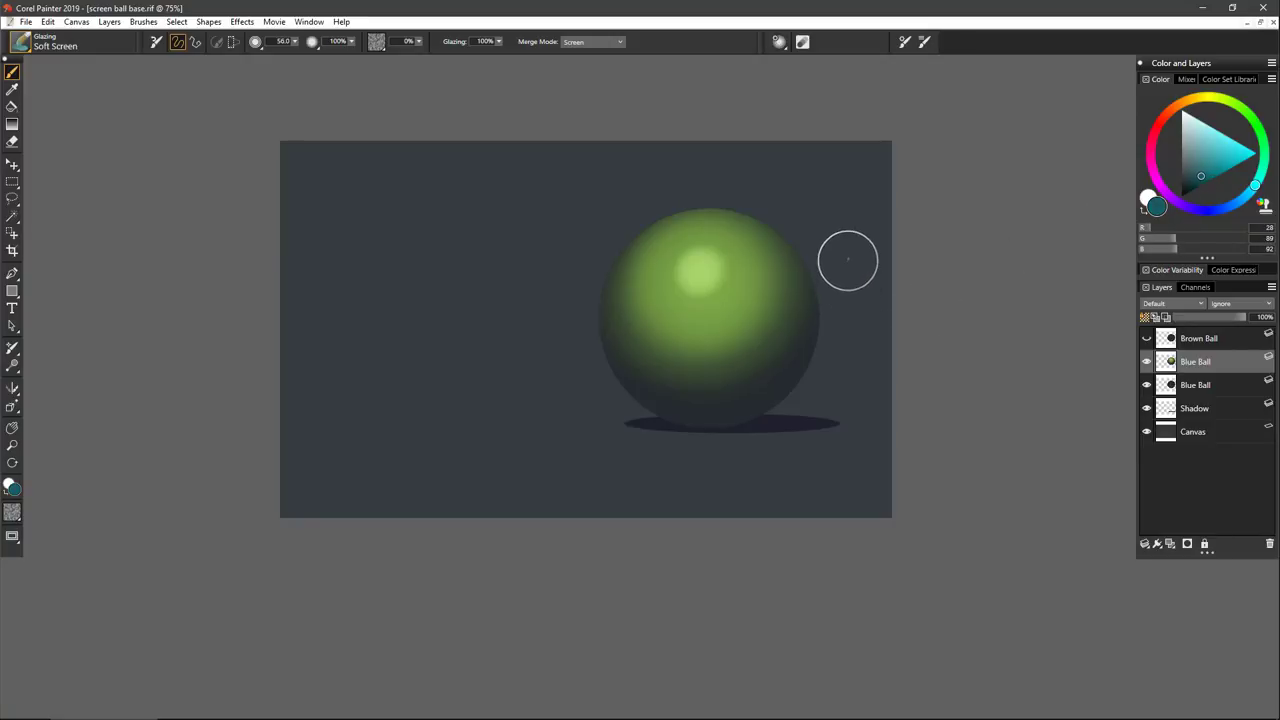
{"action": "left_click_drag", "start_coordinate": [833, 221], "coordinate": [856, 224]}
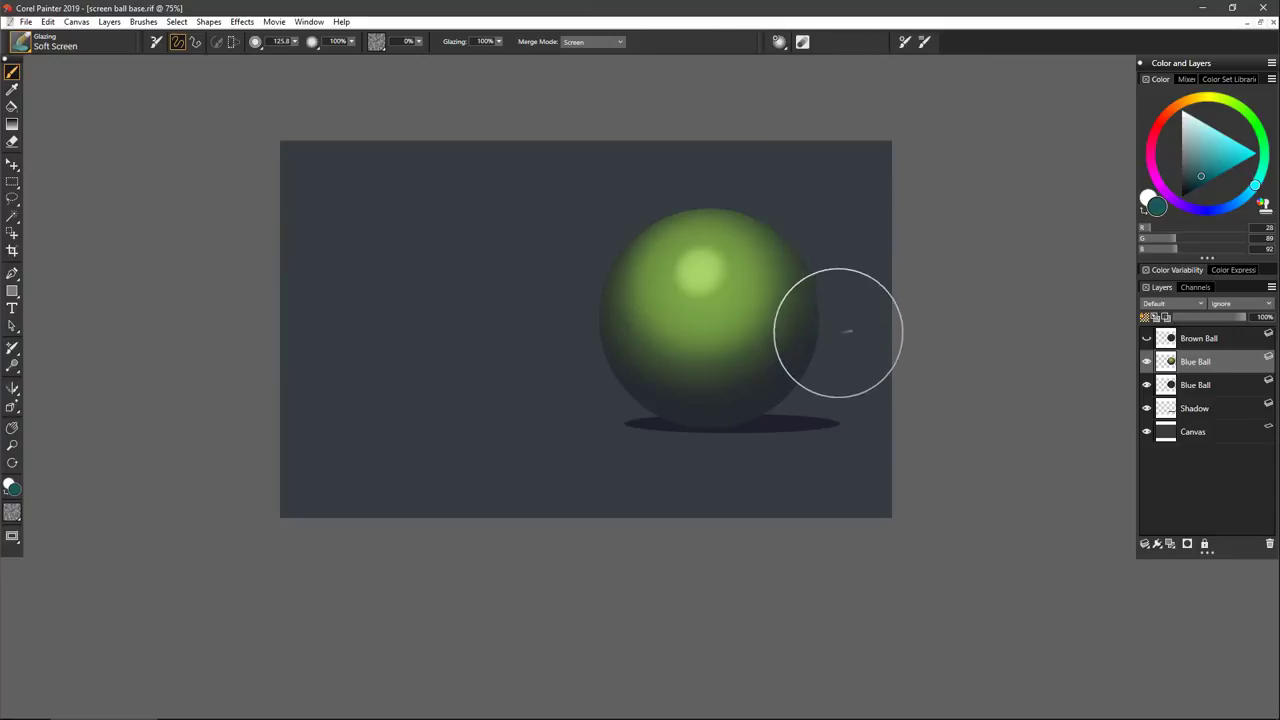
{"action": "mouse_move", "coordinate": [840, 329]}
{"action": "left_mouse_down"}
{"action": "mouse_move", "coordinate": [793, 400]}
{"action": "mouse_move", "coordinate": [740, 420]}
{"action": "mouse_move", "coordinate": [666, 423]}
{"action": "mouse_move", "coordinate": [625, 400]}
{"action": "mouse_move", "coordinate": [609, 353]}
{"action": "mouse_move", "coordinate": [840, 357]}
{"action": "mouse_move", "coordinate": [831, 390]}
{"action": "mouse_move", "coordinate": [774, 431]}
{"action": "mouse_move", "coordinate": [703, 442]}
{"action": "left_mouse_up"}
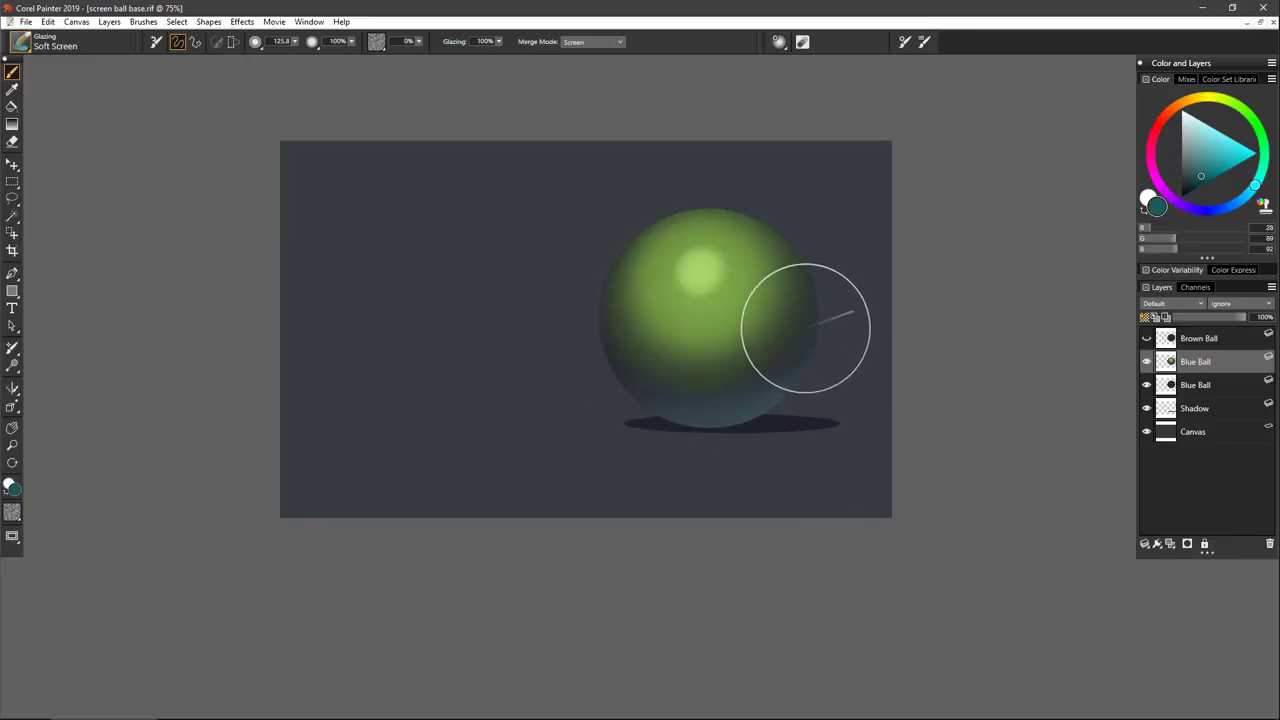
Delete the painted Blue Ball copy, then show and select the Brown Ball layer.
{"action": "left_click", "coordinate": [1270, 544]}
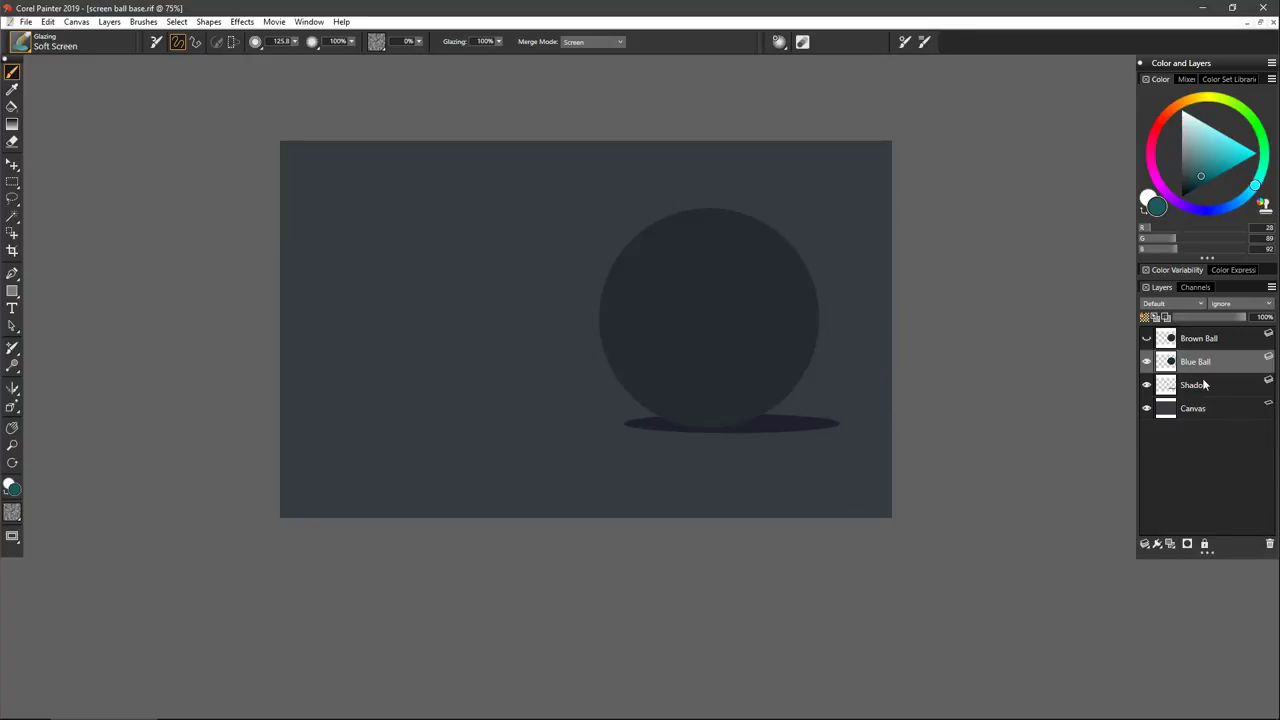
{"action": "left_click", "coordinate": [1192, 344]}
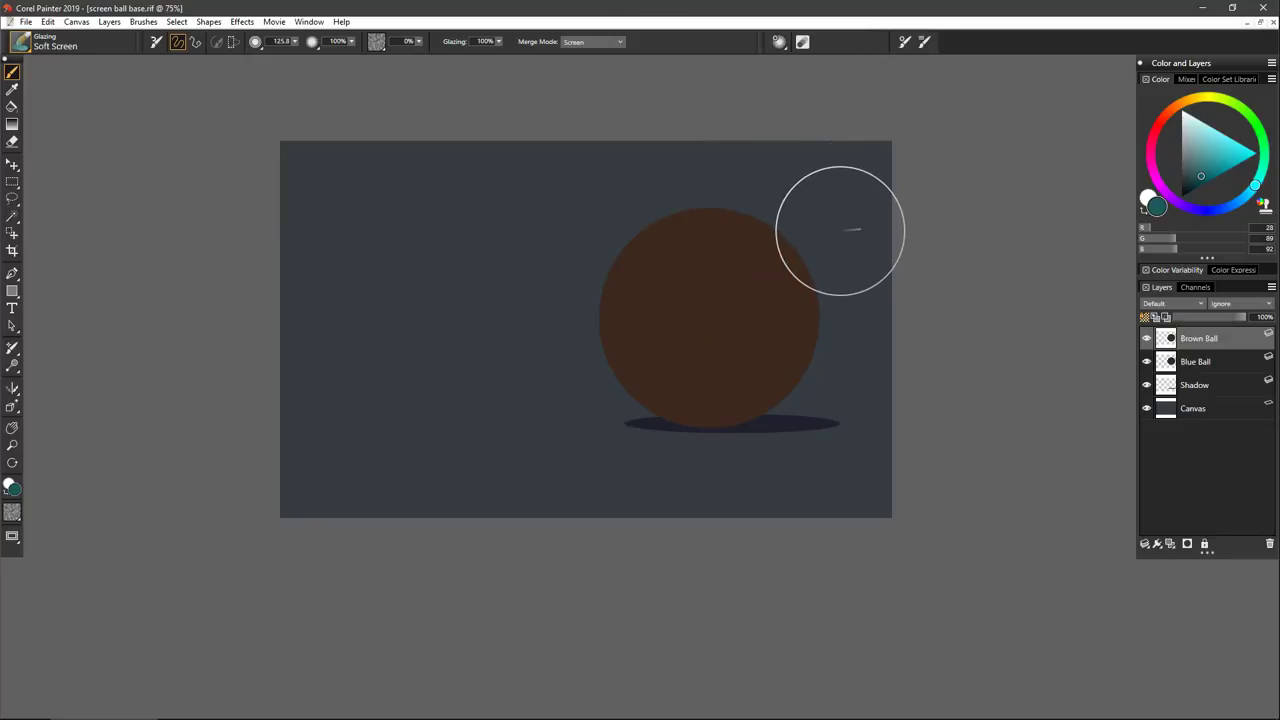
Change the colour to a red hue and duplicate the Brown Ball layer.
{"action": "left_click", "coordinate": [1158, 129]}
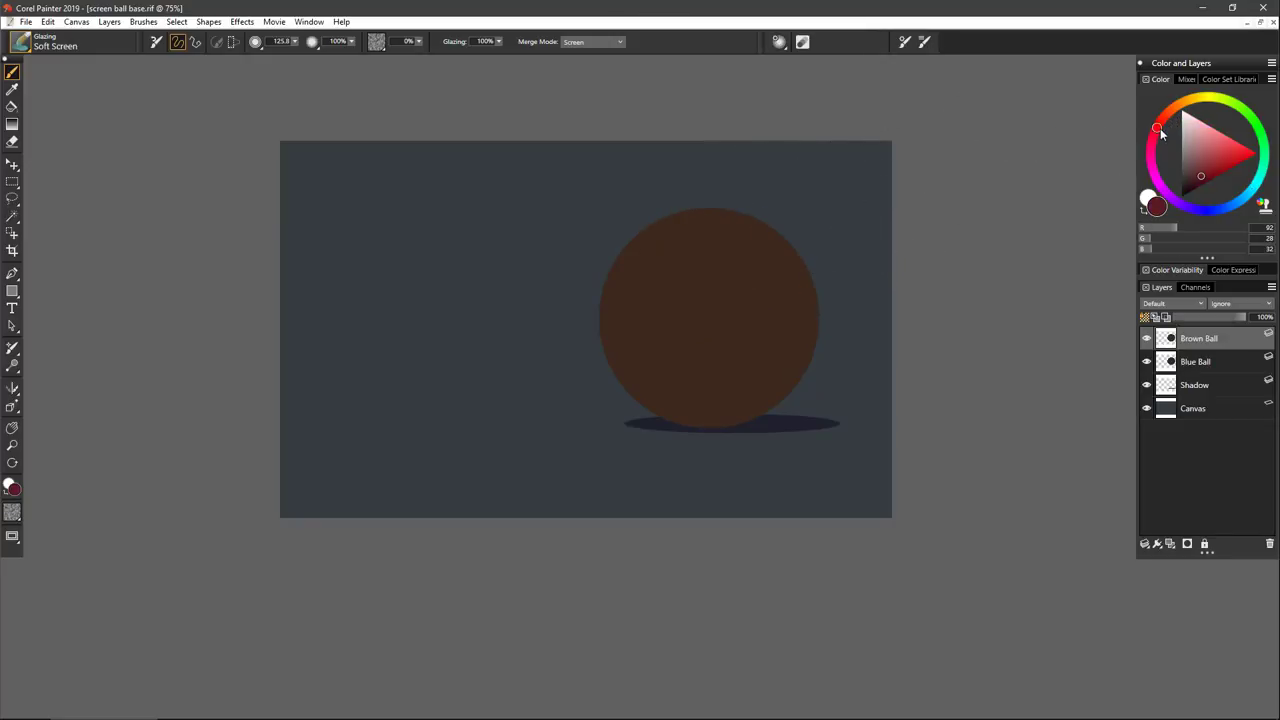
{"action": "right_click", "coordinate": [1198, 341]}
{"action": "left_click", "coordinate": [1140, 363]}
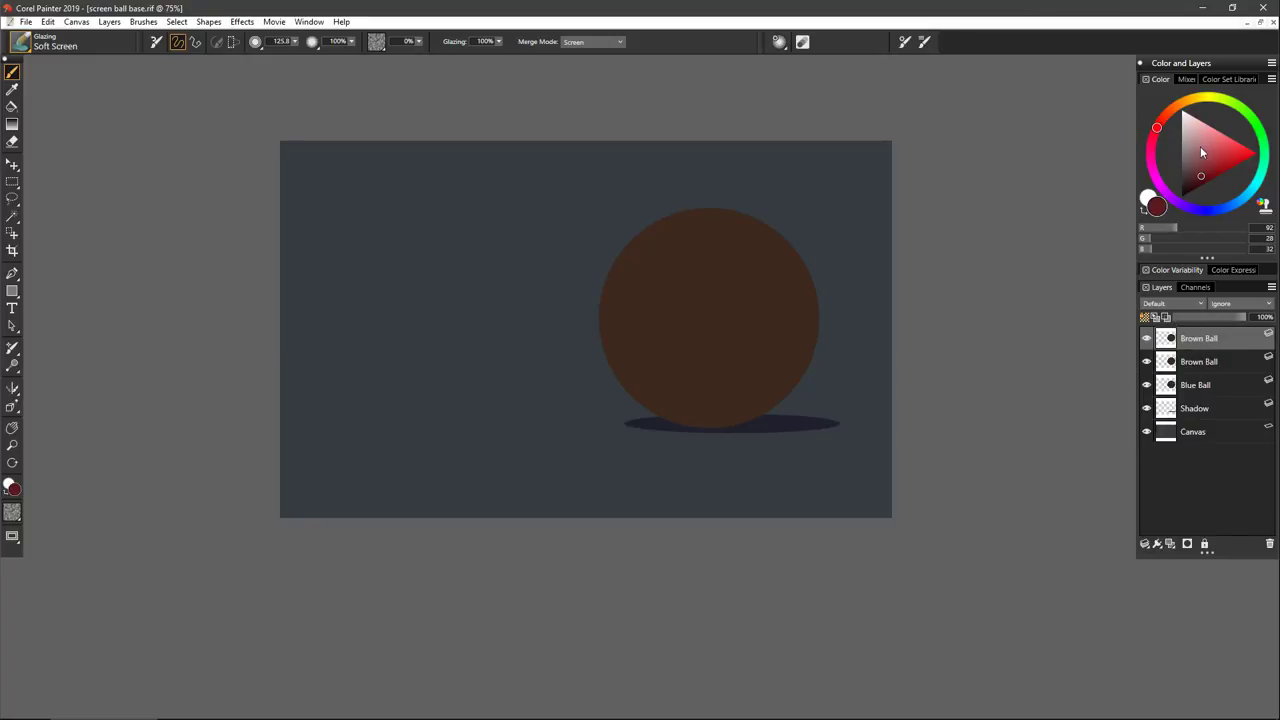
Set the colour to RGB 135, 19, 17 and glaze red light over the upper part of the brown ball at brush size 182.0.
{"action": "left_click_drag", "start_coordinate": [1214, 168], "coordinate": [1218, 169]}
{"action": "left_click", "coordinate": [1158, 127]}
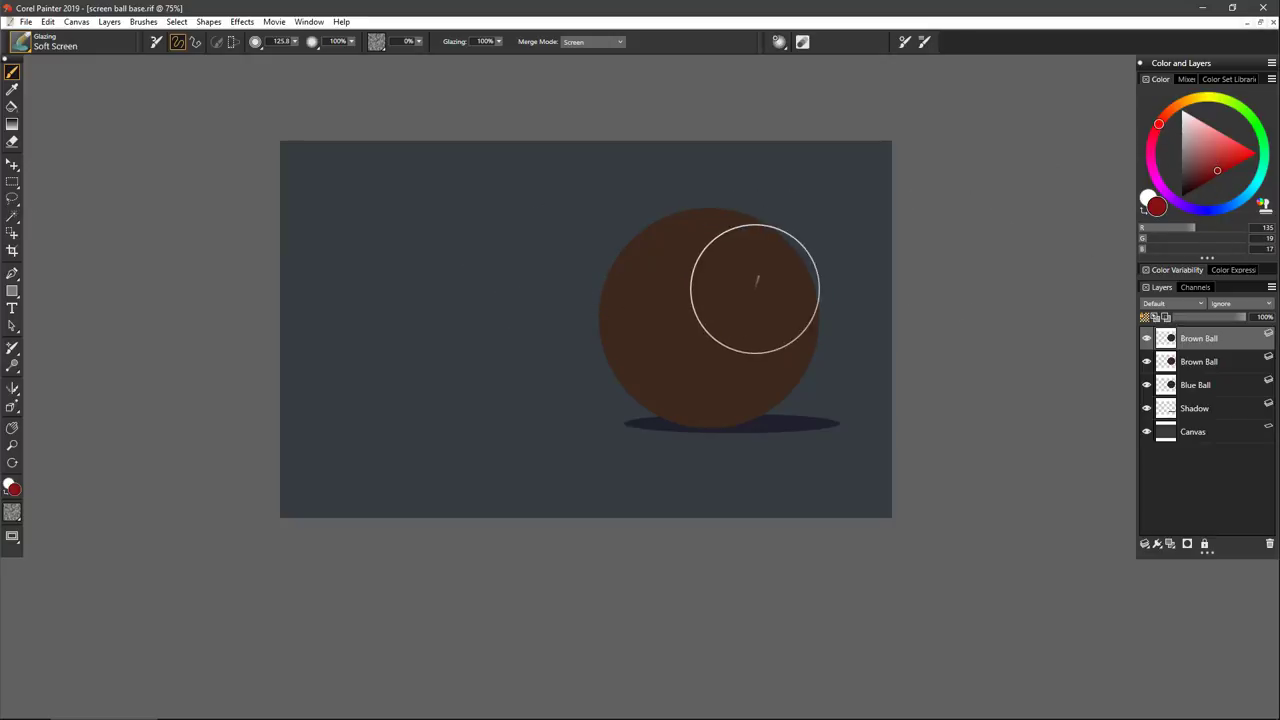
{"action": "left_click_drag", "start_coordinate": [684, 273], "coordinate": [752, 335]}
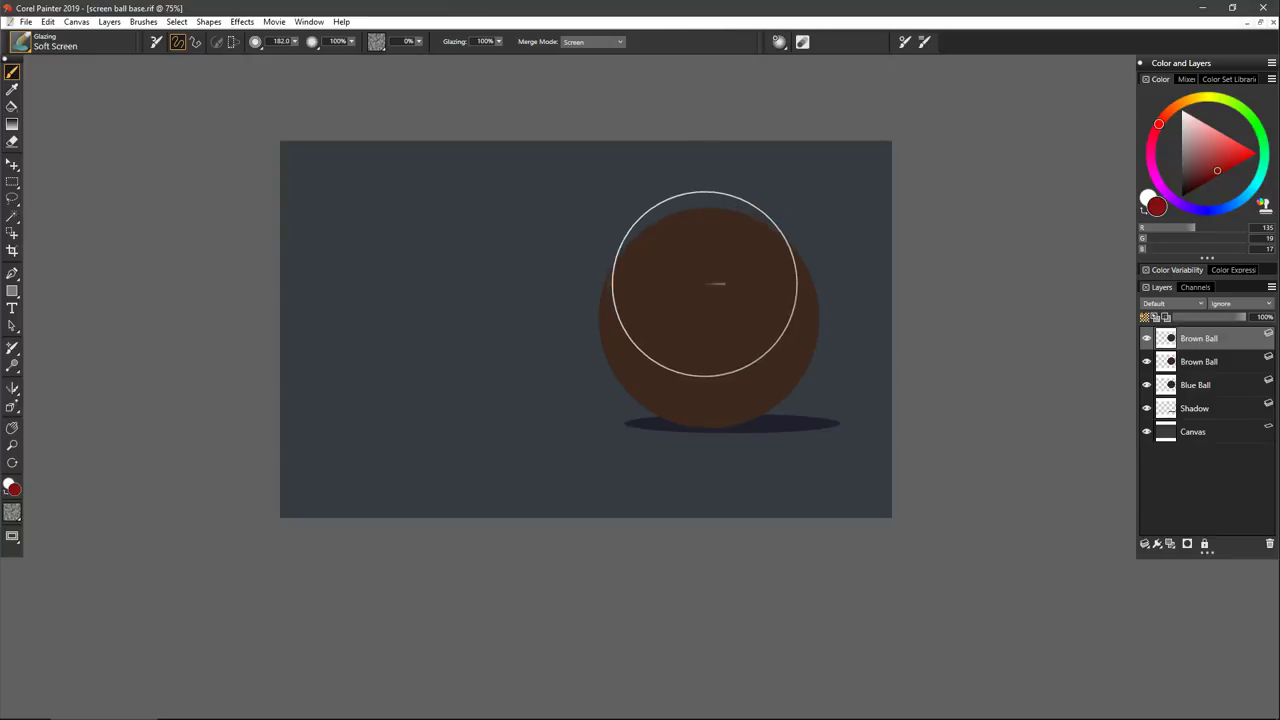
{"action": "mouse_move", "coordinate": [714, 280]}
{"action": "left_mouse_down"}
{"action": "mouse_move", "coordinate": [676, 287]}
{"action": "mouse_move", "coordinate": [719, 264]}
{"action": "mouse_move", "coordinate": [709, 298]}
{"action": "mouse_move", "coordinate": [655, 287]}
{"action": "mouse_move", "coordinate": [727, 265]}
{"action": "mouse_move", "coordinate": [714, 311]}
{"action": "mouse_move", "coordinate": [660, 318]}
{"action": "mouse_move", "coordinate": [701, 328]}
{"action": "mouse_move", "coordinate": [746, 284]}
{"action": "mouse_move", "coordinate": [712, 266]}
{"action": "mouse_move", "coordinate": [672, 290]}
{"action": "mouse_move", "coordinate": [698, 337]}
{"action": "mouse_move", "coordinate": [721, 290]}
{"action": "mouse_move", "coordinate": [700, 274]}
{"action": "mouse_move", "coordinate": [697, 296]}
{"action": "mouse_move", "coordinate": [690, 275]}
{"action": "mouse_move", "coordinate": [727, 280]}
{"action": "mouse_move", "coordinate": [713, 254]}
{"action": "mouse_move", "coordinate": [666, 305]}
{"action": "mouse_move", "coordinate": [735, 305]}
{"action": "mouse_move", "coordinate": [736, 256]}
{"action": "mouse_move", "coordinate": [666, 264]}
{"action": "mouse_move", "coordinate": [695, 317]}
{"action": "mouse_move", "coordinate": [743, 269]}
{"action": "mouse_move", "coordinate": [720, 257]}
{"action": "mouse_move", "coordinate": [709, 276]}
{"action": "mouse_move", "coordinate": [684, 268]}
{"action": "mouse_move", "coordinate": [720, 289]}
{"action": "mouse_move", "coordinate": [693, 263]}
{"action": "mouse_move", "coordinate": [702, 307]}
{"action": "mouse_move", "coordinate": [720, 248]}
{"action": "mouse_move", "coordinate": [671, 303]}
{"action": "mouse_move", "coordinate": [720, 279]}
{"action": "mouse_move", "coordinate": [686, 277]}
{"action": "left_mouse_up"}
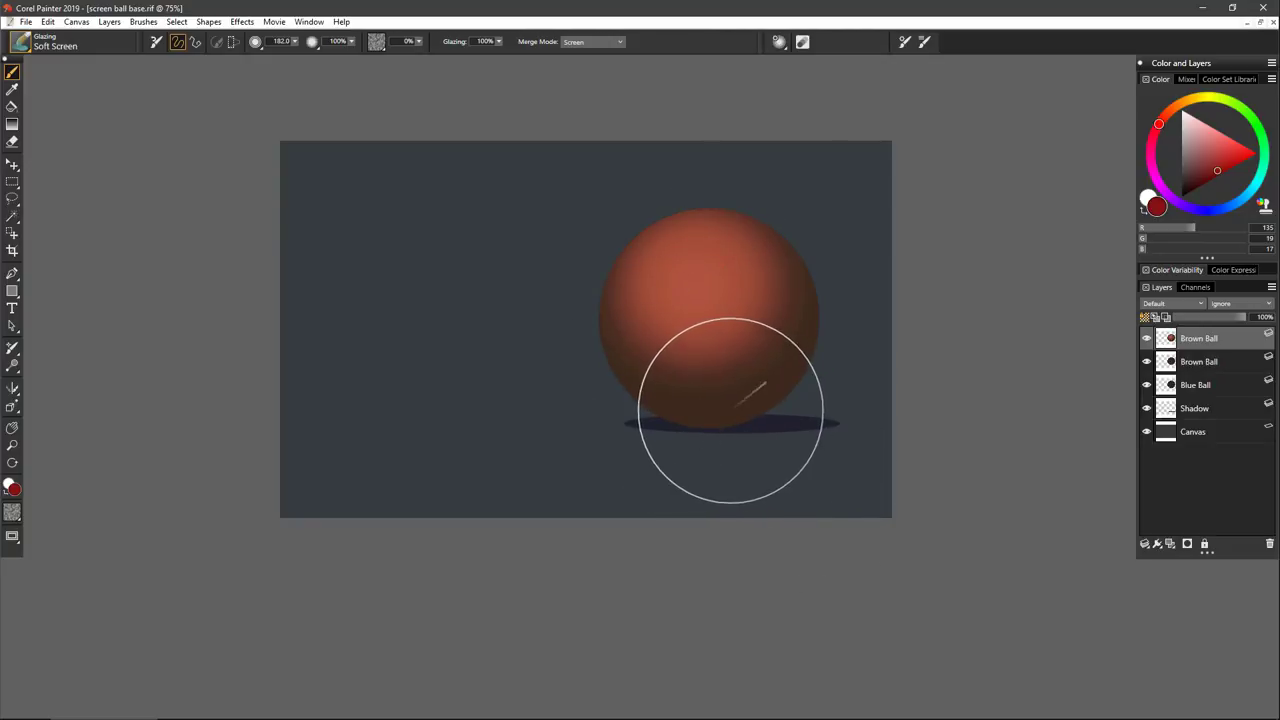
Glaze dark blue (RGB 6, 56, 76) reflected light along the brown ball's lower edge with a 79.6 brush.
{"action": "left_click", "coordinate": [1247, 198]}
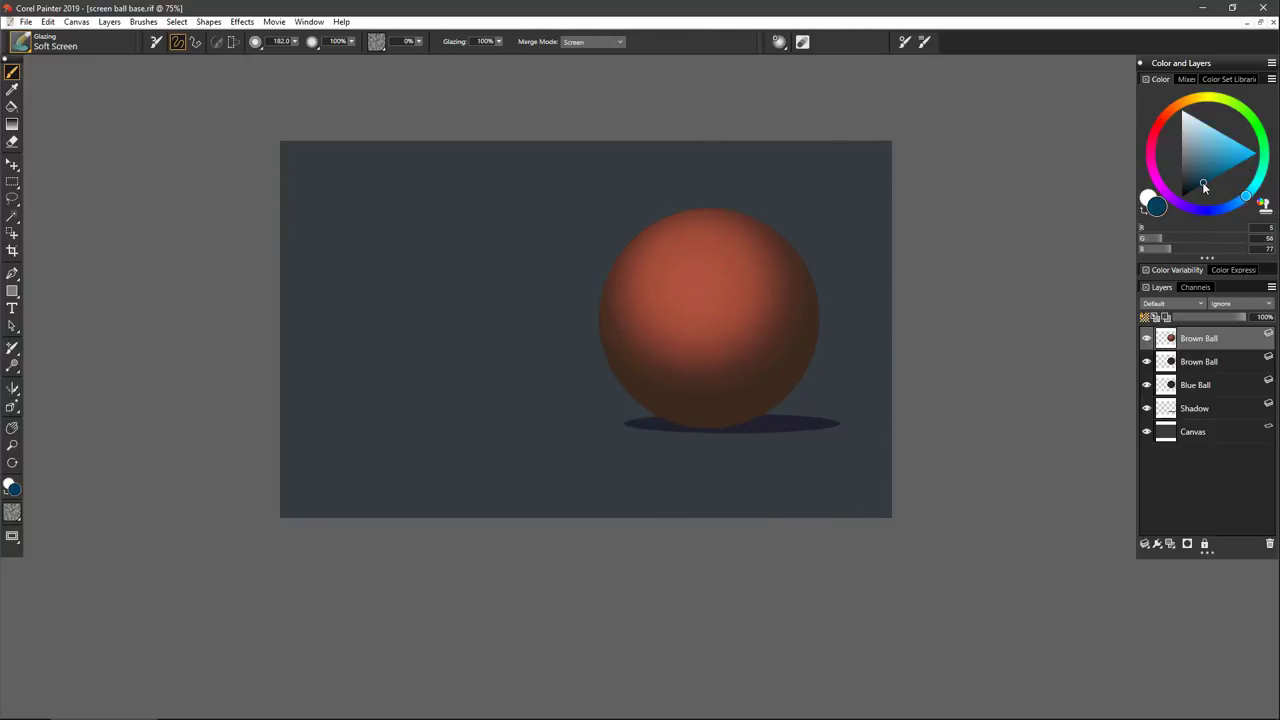
{"action": "left_click_drag", "start_coordinate": [823, 330], "coordinate": [810, 330]}
{"action": "mouse_move", "coordinate": [599, 401]}
{"action": "left_mouse_down"}
{"action": "mouse_move", "coordinate": [703, 421]}
{"action": "mouse_move", "coordinate": [807, 368]}
{"action": "left_mouse_up"}
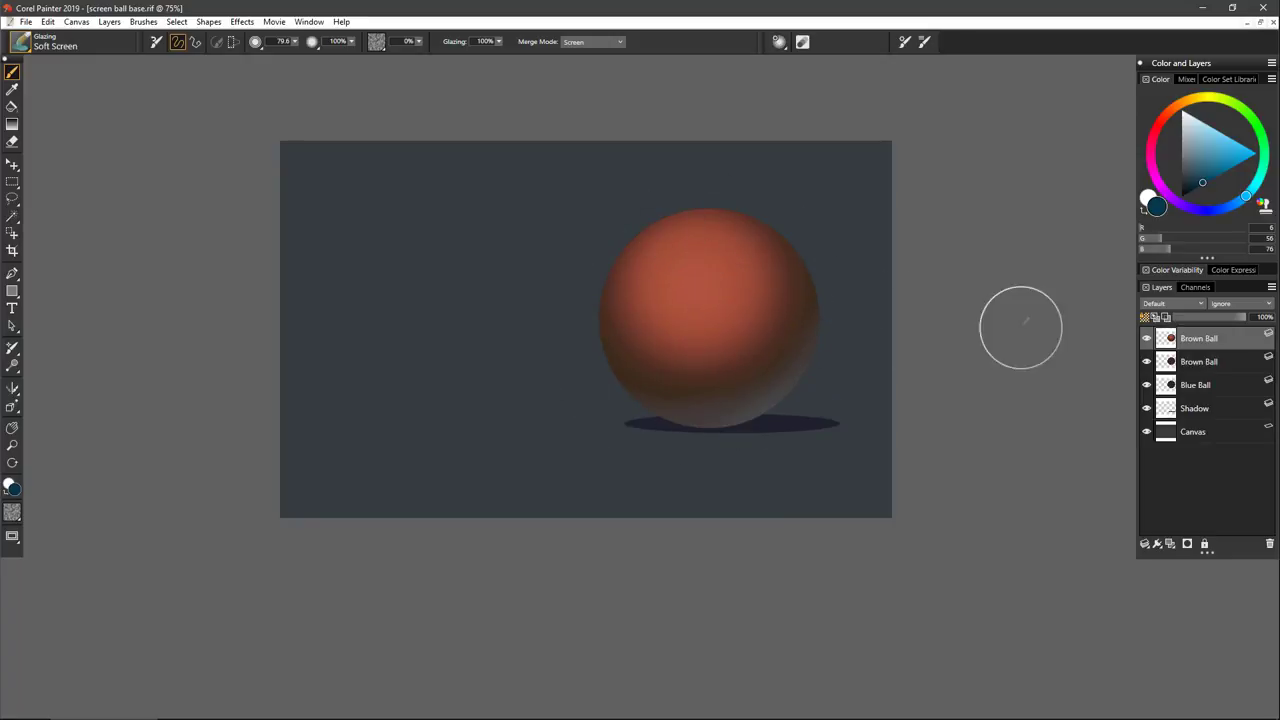
Delete the painted Brown Ball copy and set the painting colour to green, RGB 57, 140, 16.
{"action": "left_click", "coordinate": [1268, 544]}
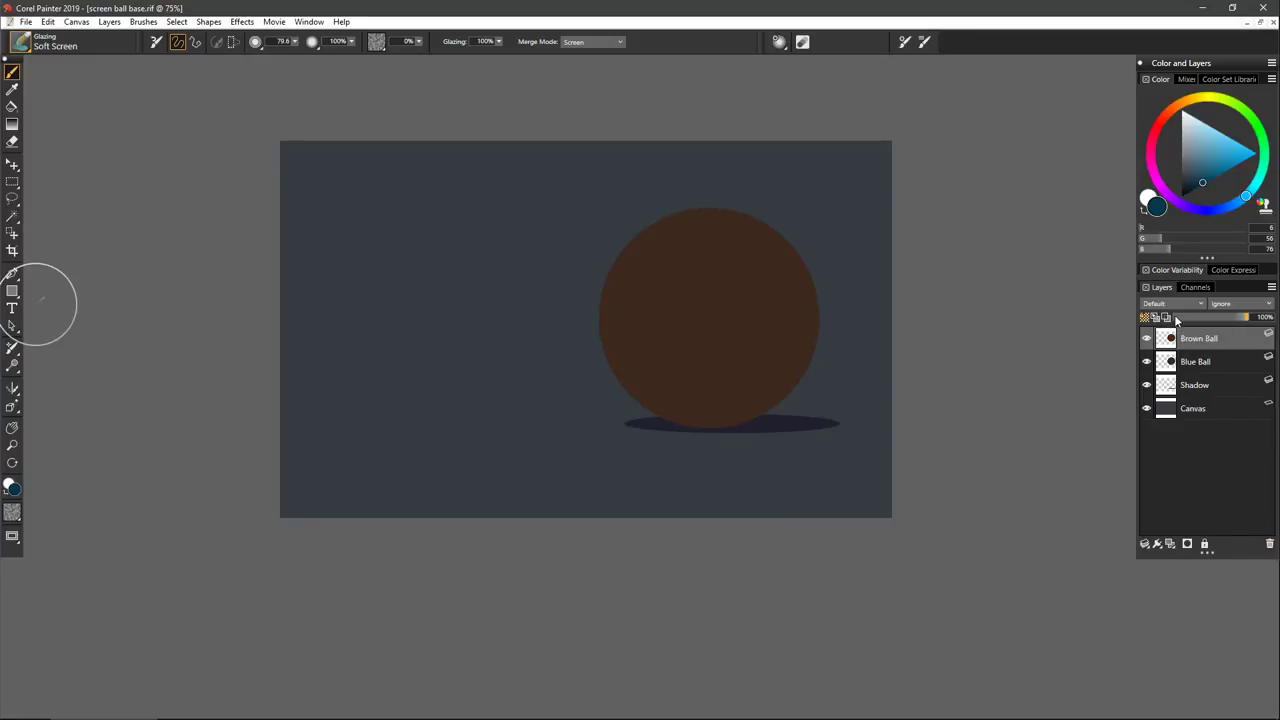
{"action": "left_click", "coordinate": [1246, 114]}
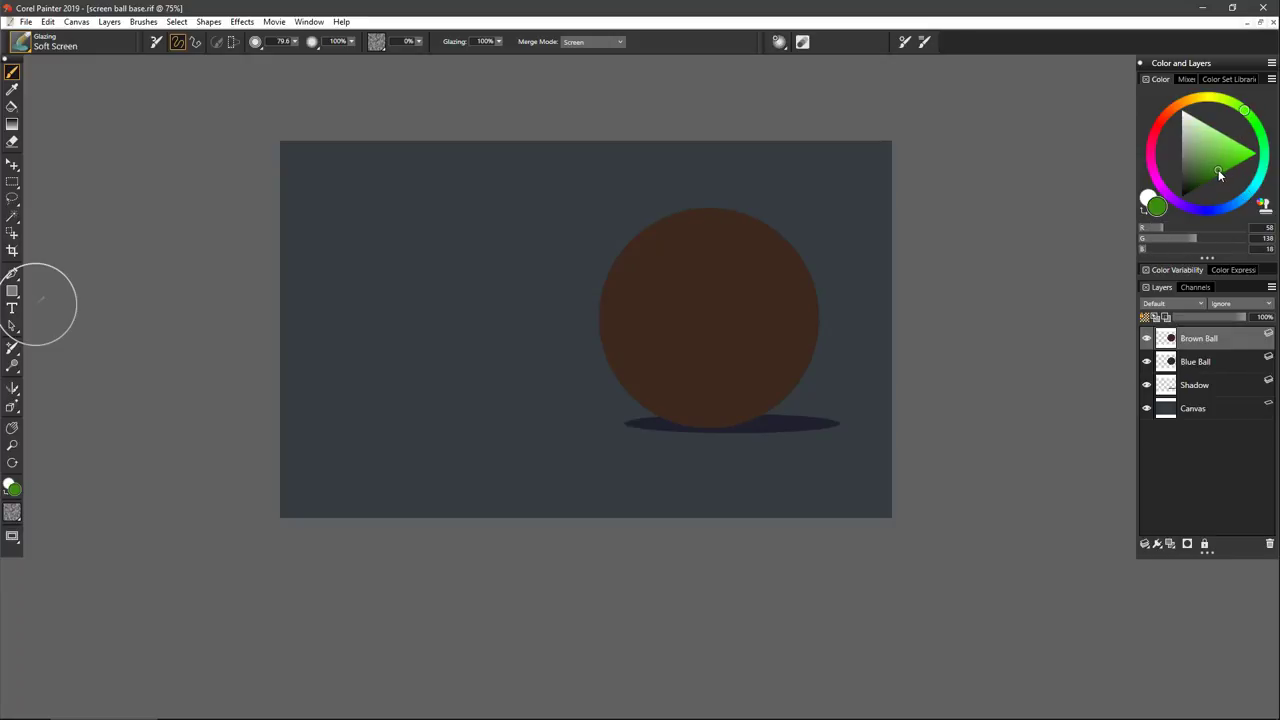
{"action": "left_click", "coordinate": [1218, 169]}
Glaze green light over the brown ball's upper part at brush size 166.9, adding a small highlight at size 59.5.
{"action": "mouse_move", "coordinate": [640, 250]}
{"action": "left_mouse_down"}
{"action": "mouse_move", "coordinate": [697, 313]}
{"action": "mouse_move", "coordinate": [715, 268]}
{"action": "mouse_move", "coordinate": [712, 298]}
{"action": "mouse_move", "coordinate": [667, 288]}
{"action": "mouse_move", "coordinate": [713, 266]}
{"action": "mouse_move", "coordinate": [692, 314]}
{"action": "mouse_move", "coordinate": [656, 290]}
{"action": "mouse_move", "coordinate": [712, 261]}
{"action": "mouse_move", "coordinate": [722, 308]}
{"action": "mouse_move", "coordinate": [672, 286]}
{"action": "mouse_move", "coordinate": [705, 270]}
{"action": "mouse_move", "coordinate": [719, 279]}
{"action": "mouse_move", "coordinate": [686, 288]}
{"action": "mouse_move", "coordinate": [708, 296]}
{"action": "mouse_move", "coordinate": [679, 280]}
{"action": "mouse_move", "coordinate": [722, 282]}
{"action": "mouse_move", "coordinate": [659, 303]}
{"action": "mouse_move", "coordinate": [714, 255]}
{"action": "mouse_move", "coordinate": [743, 303]}
{"action": "mouse_move", "coordinate": [683, 318]}
{"action": "mouse_move", "coordinate": [695, 254]}
{"action": "mouse_move", "coordinate": [743, 301]}
{"action": "mouse_move", "coordinate": [665, 308]}
{"action": "mouse_move", "coordinate": [686, 282]}
{"action": "mouse_move", "coordinate": [729, 328]}
{"action": "mouse_move", "coordinate": [717, 270]}
{"action": "mouse_move", "coordinate": [688, 303]}
{"action": "mouse_move", "coordinate": [722, 273]}
{"action": "mouse_move", "coordinate": [659, 304]}
{"action": "mouse_move", "coordinate": [705, 249]}
{"action": "mouse_move", "coordinate": [746, 317]}
{"action": "mouse_move", "coordinate": [663, 331]}
{"action": "mouse_move", "coordinate": [650, 309]}
{"action": "mouse_move", "coordinate": [686, 336]}
{"action": "mouse_move", "coordinate": [752, 283]}
{"action": "mouse_move", "coordinate": [705, 260]}
{"action": "mouse_move", "coordinate": [657, 409]}
{"action": "mouse_move", "coordinate": [722, 479]}
{"action": "mouse_move", "coordinate": [735, 408]}
{"action": "mouse_move", "coordinate": [699, 237]}
{"action": "mouse_move", "coordinate": [705, 281]}
{"action": "mouse_move", "coordinate": [692, 282]}
{"action": "mouse_move", "coordinate": [728, 310]}
{"action": "mouse_move", "coordinate": [694, 289]}
{"action": "left_mouse_up"}
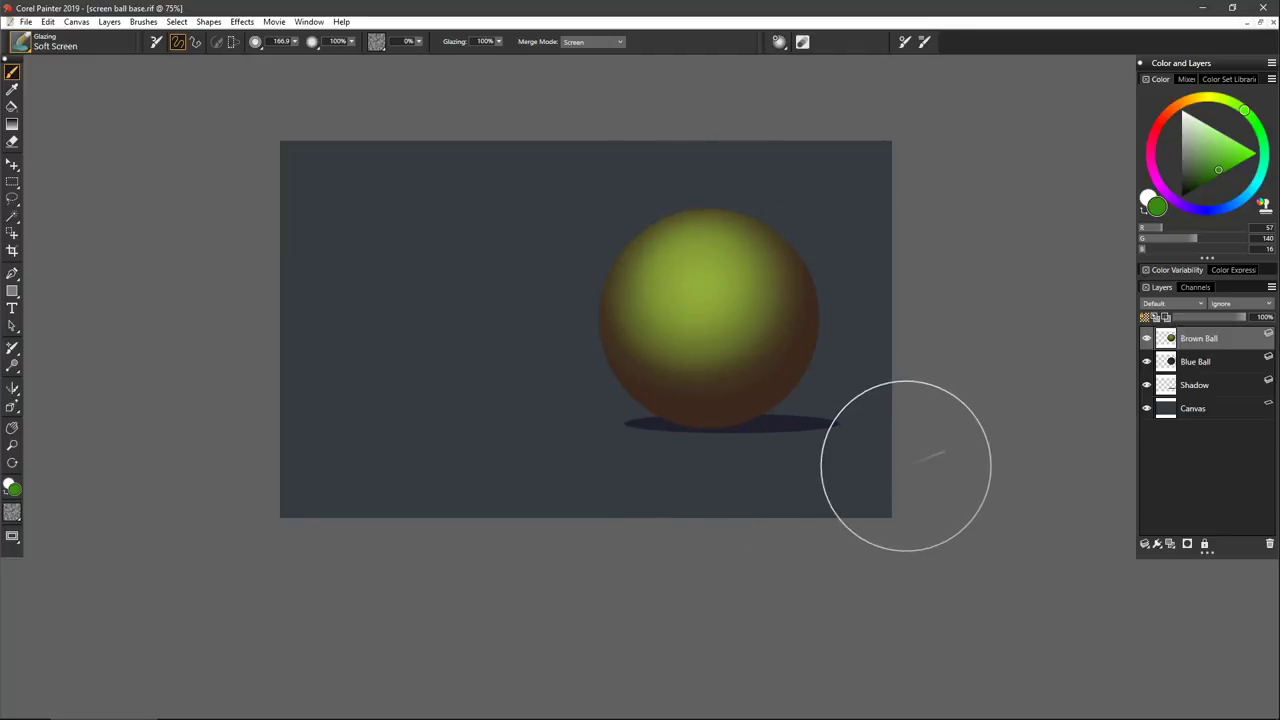
{"action": "mouse_move", "coordinate": [660, 414]}
{"action": "left_mouse_down"}
{"action": "mouse_move", "coordinate": [780, 374]}
{"action": "mouse_move", "coordinate": [766, 332]}
{"action": "left_mouse_up"}
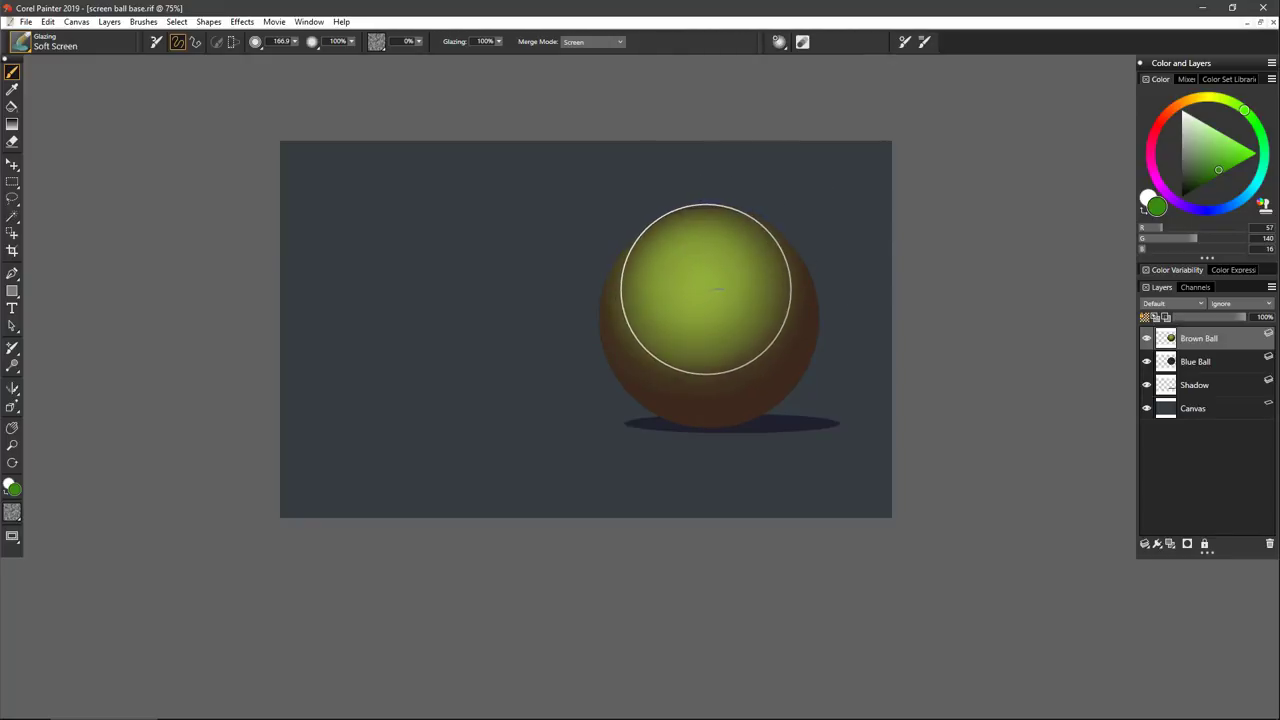
{"action": "left_click_drag", "start_coordinate": [709, 289], "coordinate": [711, 280]}
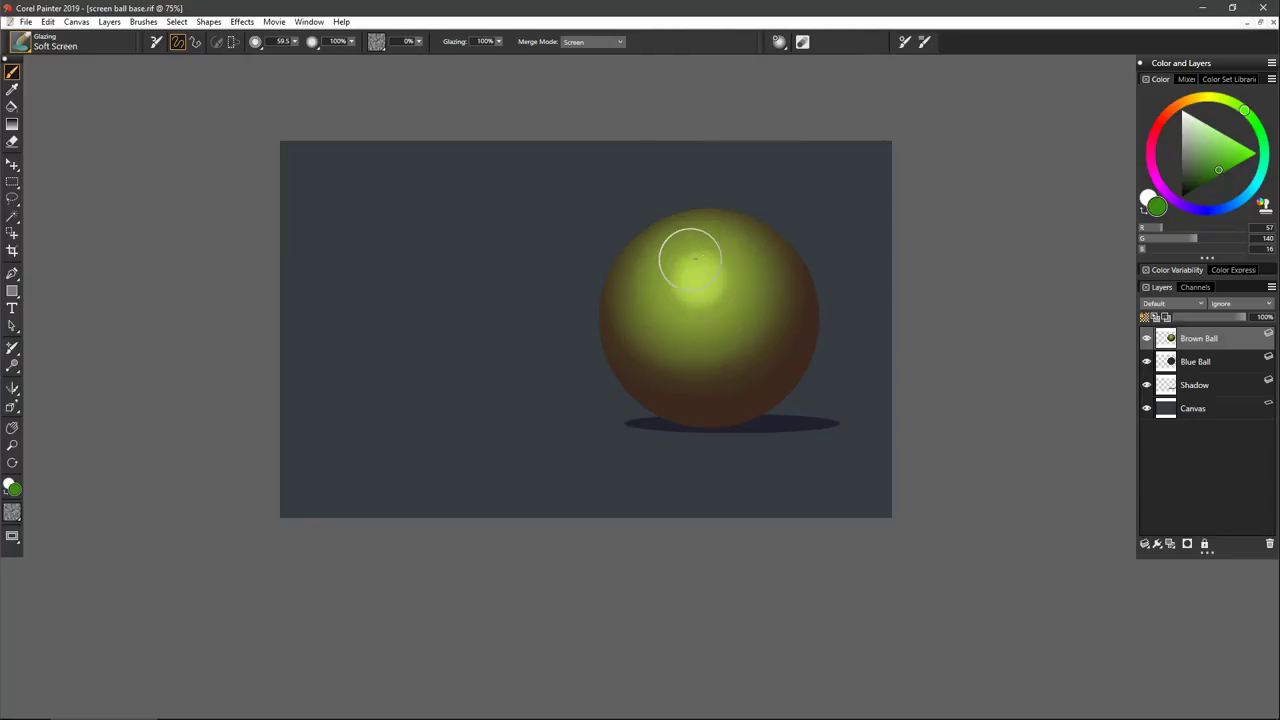
Add a pale green highlight (RGB 202, 255, 174) to the brown ball at brush size 27.5, and delete the painted Brown Ball layer.
{"action": "left_click", "coordinate": [1206, 124]}
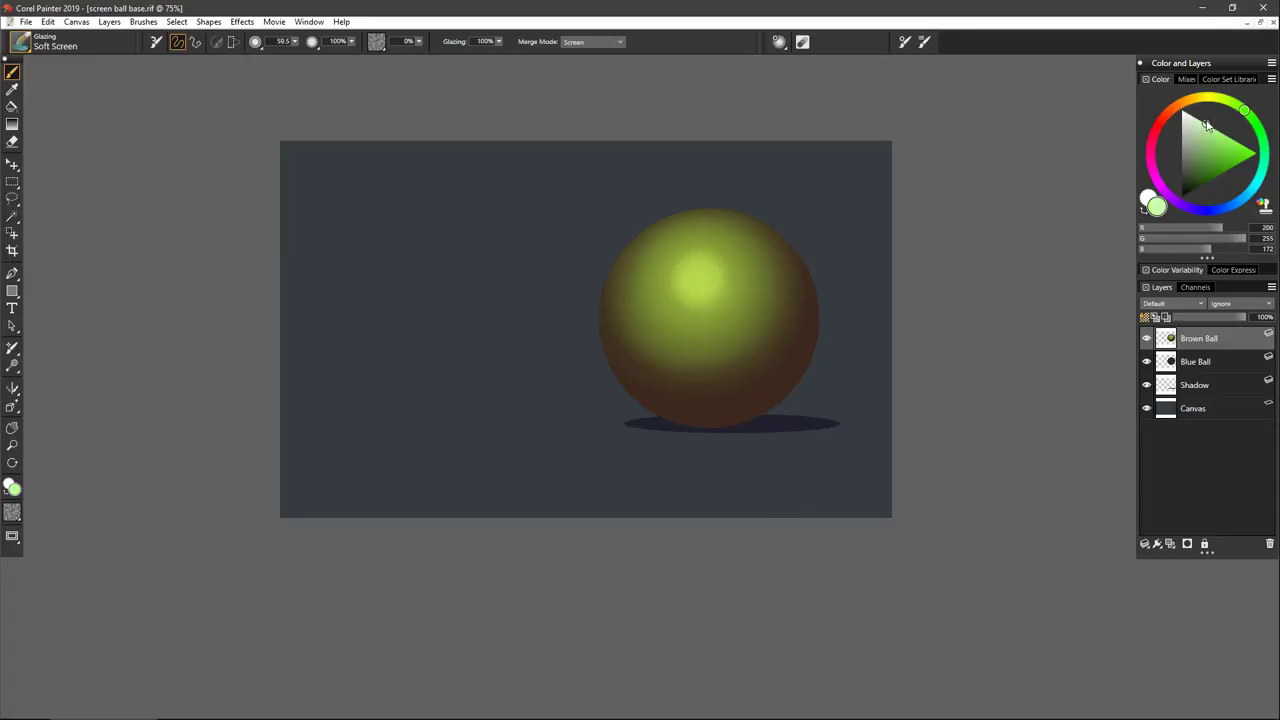
{"action": "left_click_drag", "start_coordinate": [699, 274], "coordinate": [699, 274]}
{"action": "left_click", "coordinate": [1268, 545]}
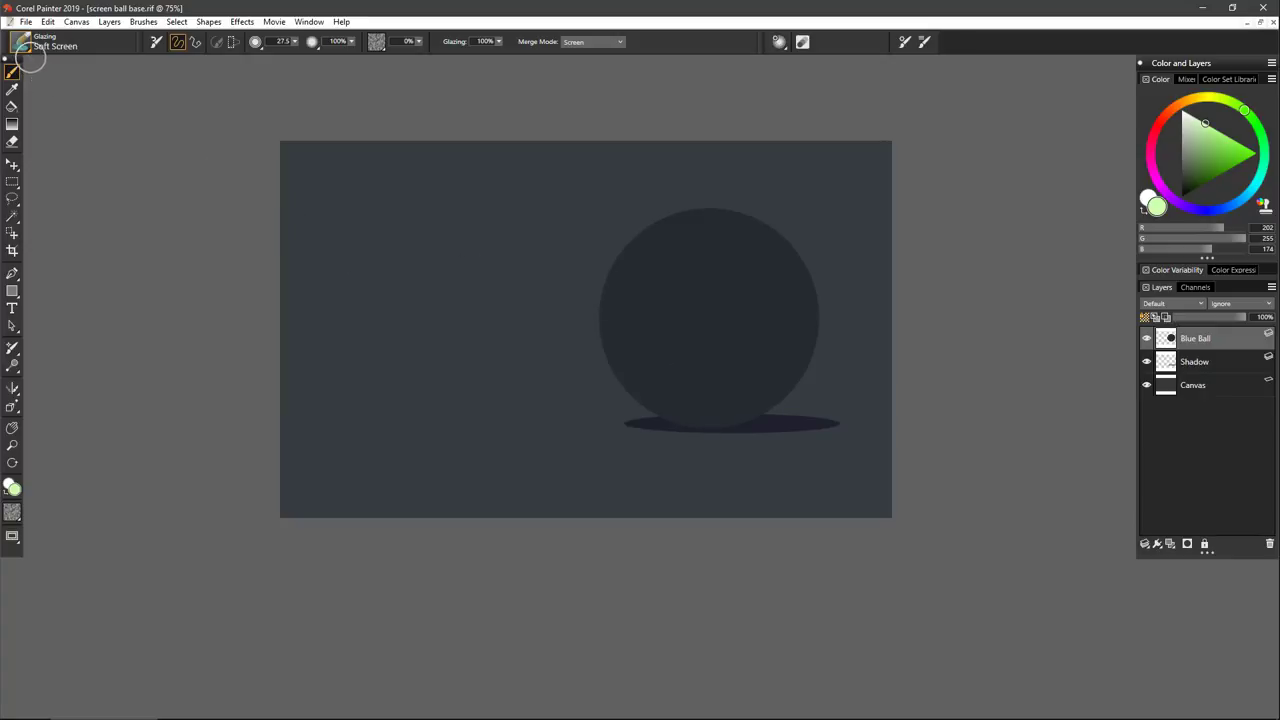
Switch to the Clouds Screen glazing brush and duplicate the Blue Ball layer.
{"action": "left_click", "coordinate": [22, 44]}
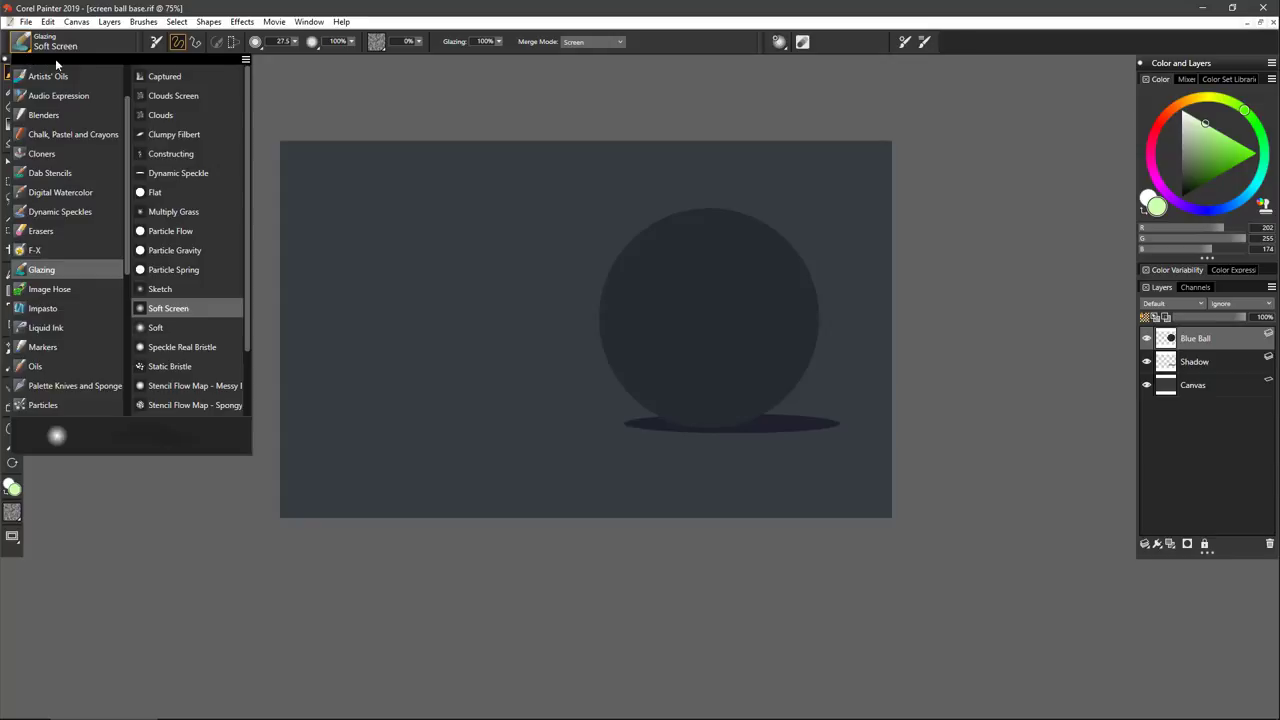
{"action": "left_click", "coordinate": [157, 96]}
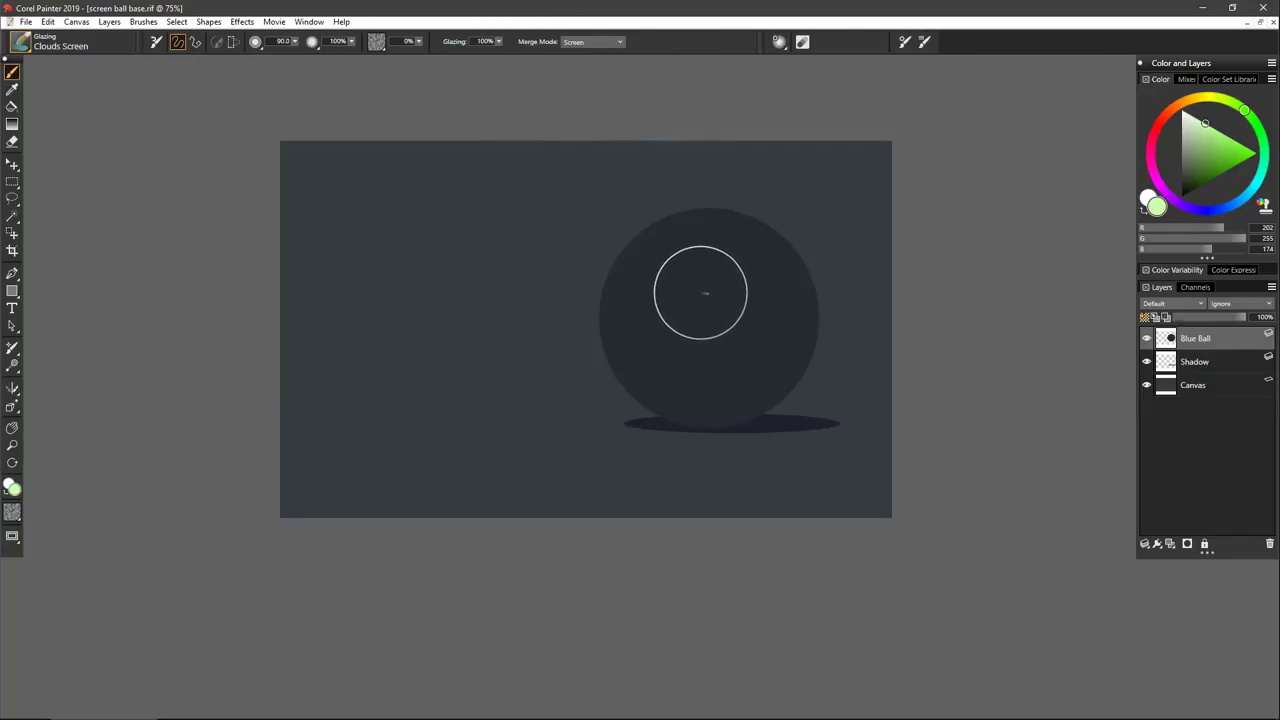
{"action": "right_click", "coordinate": [1202, 338]}
{"action": "left_click", "coordinate": [1135, 364]}
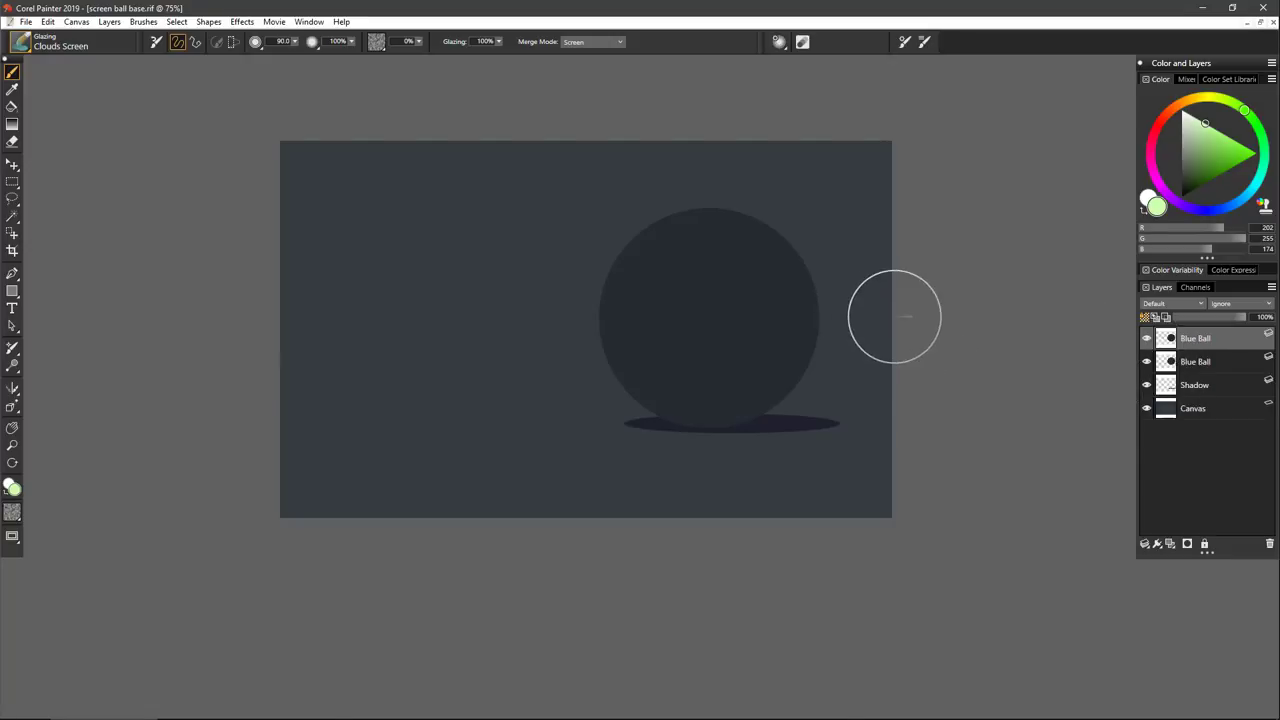
Glaze green light (RGB 52, 131, 13) over the blue ball at brush size 199.6, brightening its upper part with RGB 152, 227, 115.
{"action": "left_click_drag", "start_coordinate": [1197, 145], "coordinate": [1216, 172]}
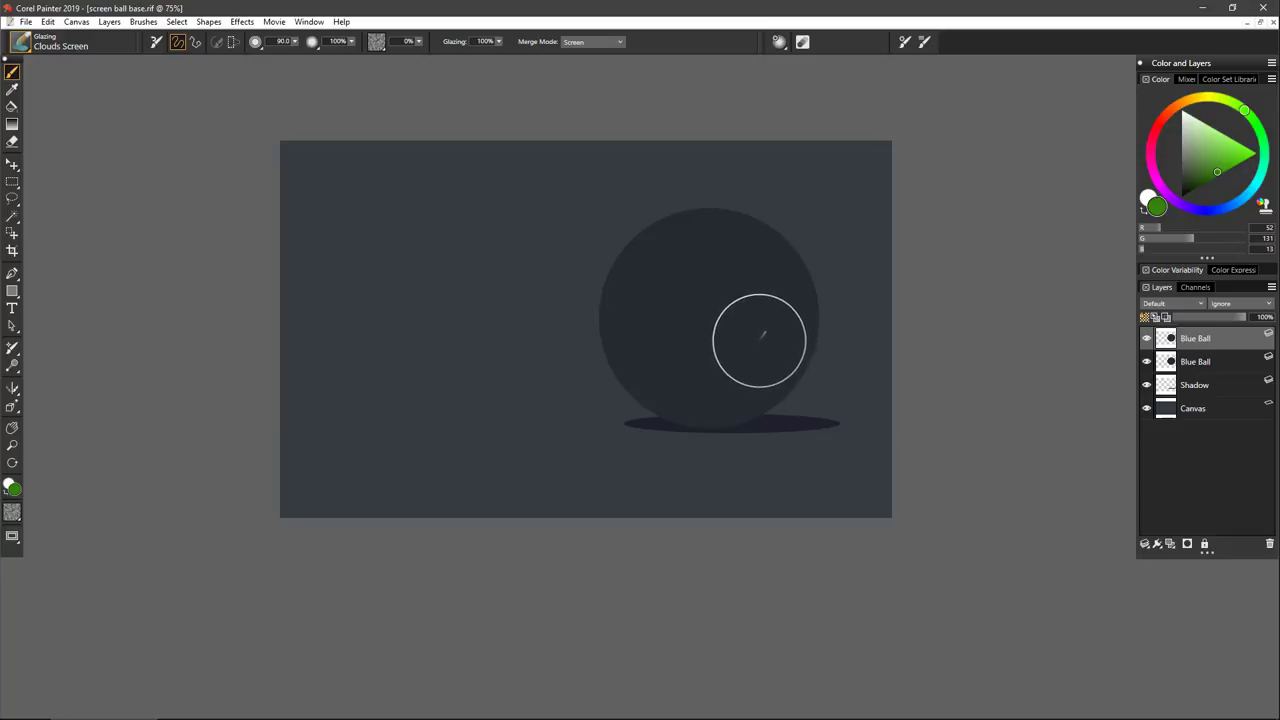
{"action": "left_click_drag", "start_coordinate": [657, 251], "coordinate": [760, 312]}
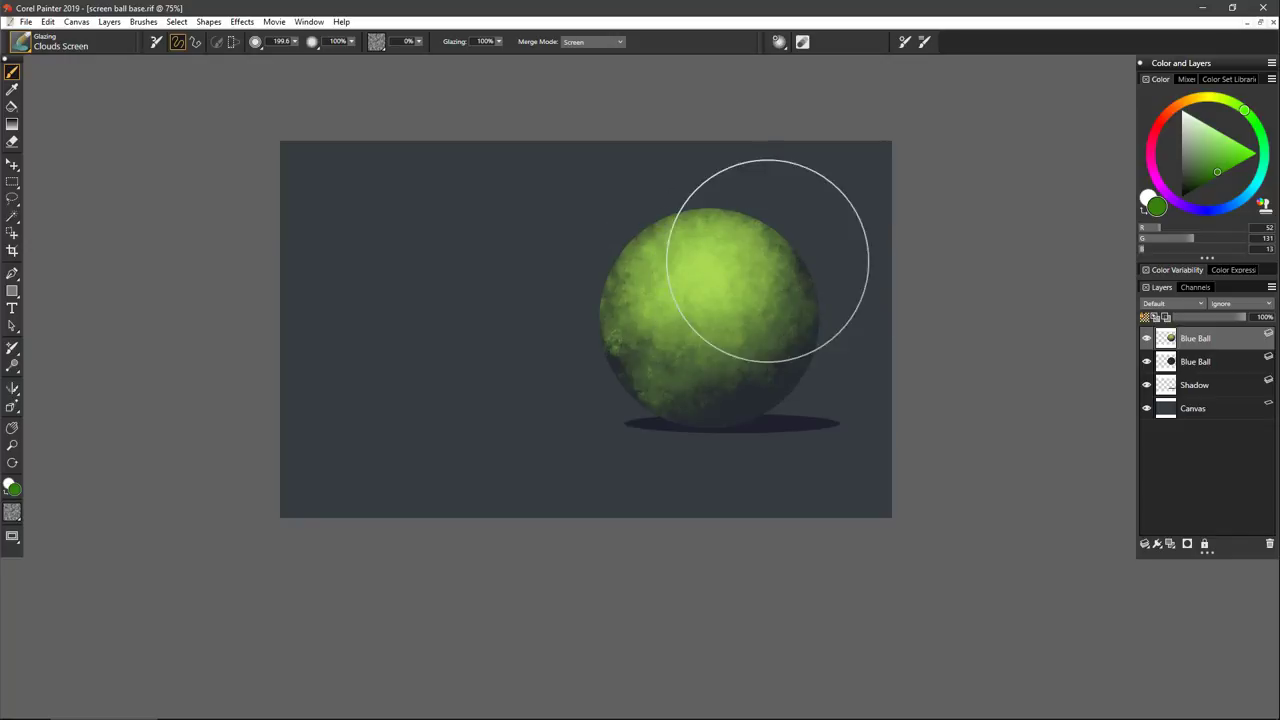
{"action": "left_click", "coordinate": [1212, 141]}
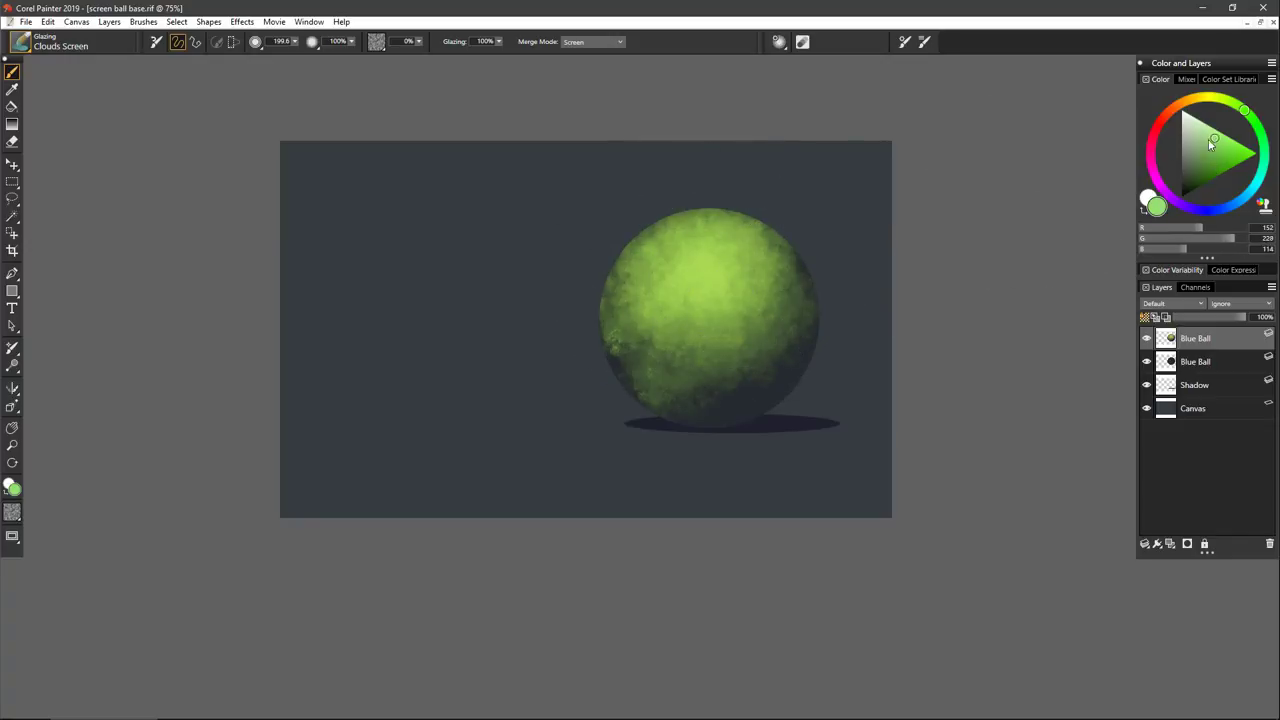
{"action": "mouse_move", "coordinate": [686, 263]}
{"action": "left_mouse_down"}
{"action": "mouse_move", "coordinate": [734, 259]}
{"action": "mouse_move", "coordinate": [715, 224]}
{"action": "mouse_move", "coordinate": [752, 246]}
{"action": "mouse_move", "coordinate": [633, 293]}
{"action": "mouse_move", "coordinate": [673, 304]}
{"action": "mouse_move", "coordinate": [757, 273]}
{"action": "mouse_move", "coordinate": [762, 292]}
{"action": "mouse_move", "coordinate": [640, 308]}
{"action": "left_mouse_up"}
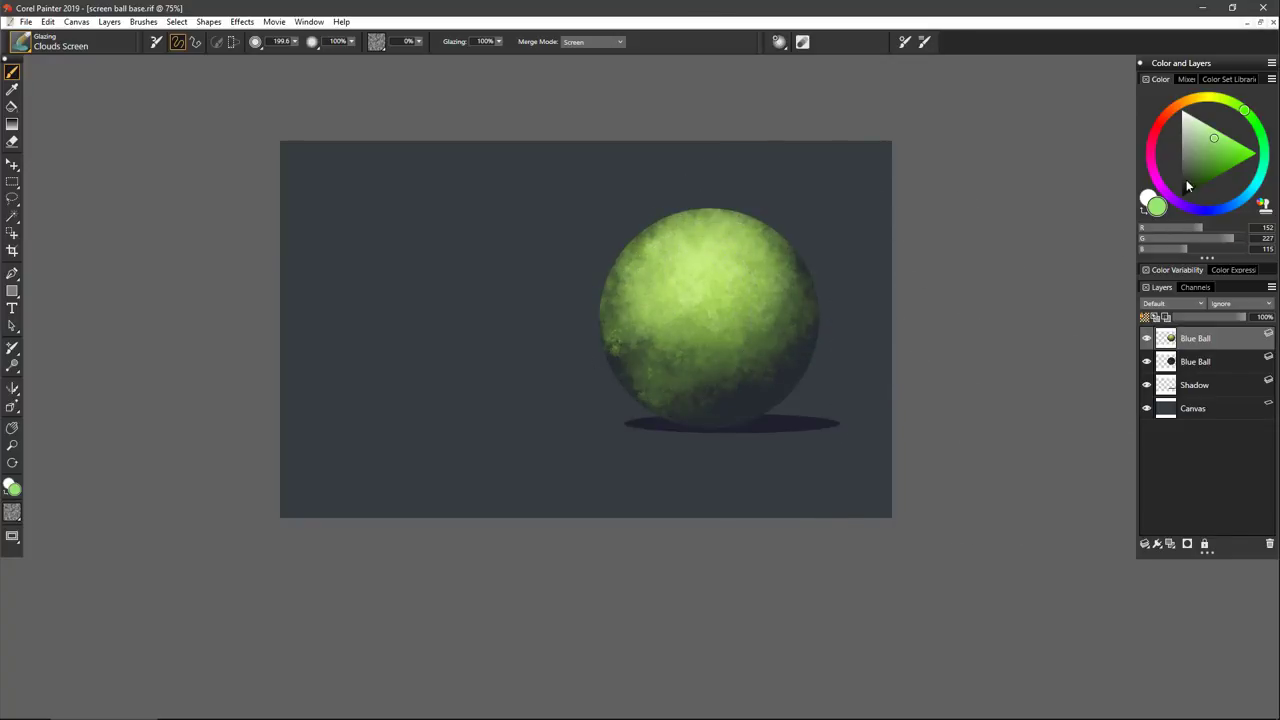
Glaze dark blue (RGB 8, 36, 66) reflected light along the ball's lower right edge.
{"action": "left_click", "coordinate": [1231, 205]}
{"action": "left_click", "coordinate": [1196, 187]}
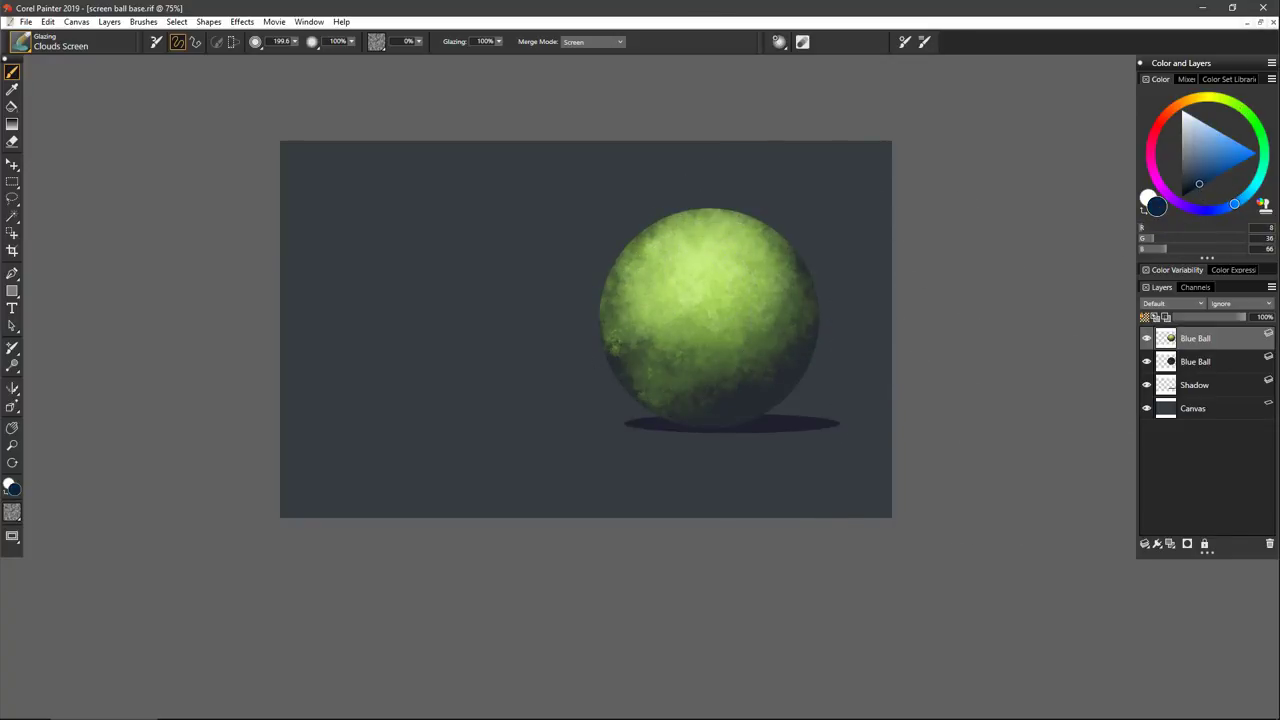
{"action": "mouse_move", "coordinate": [837, 280]}
{"action": "left_mouse_down"}
{"action": "mouse_move", "coordinate": [798, 371]}
{"action": "mouse_move", "coordinate": [701, 421]}
{"action": "mouse_move", "coordinate": [629, 391]}
{"action": "mouse_move", "coordinate": [688, 409]}
{"action": "mouse_move", "coordinate": [816, 310]}
{"action": "mouse_move", "coordinate": [703, 397]}
{"action": "mouse_move", "coordinate": [616, 337]}
{"action": "mouse_move", "coordinate": [684, 396]}
{"action": "mouse_move", "coordinate": [811, 340]}
{"action": "mouse_move", "coordinate": [702, 421]}
{"action": "mouse_move", "coordinate": [717, 426]}
{"action": "mouse_move", "coordinate": [805, 369]}
{"action": "mouse_move", "coordinate": [800, 378]}
{"action": "mouse_move", "coordinate": [708, 418]}
{"action": "left_mouse_up"}
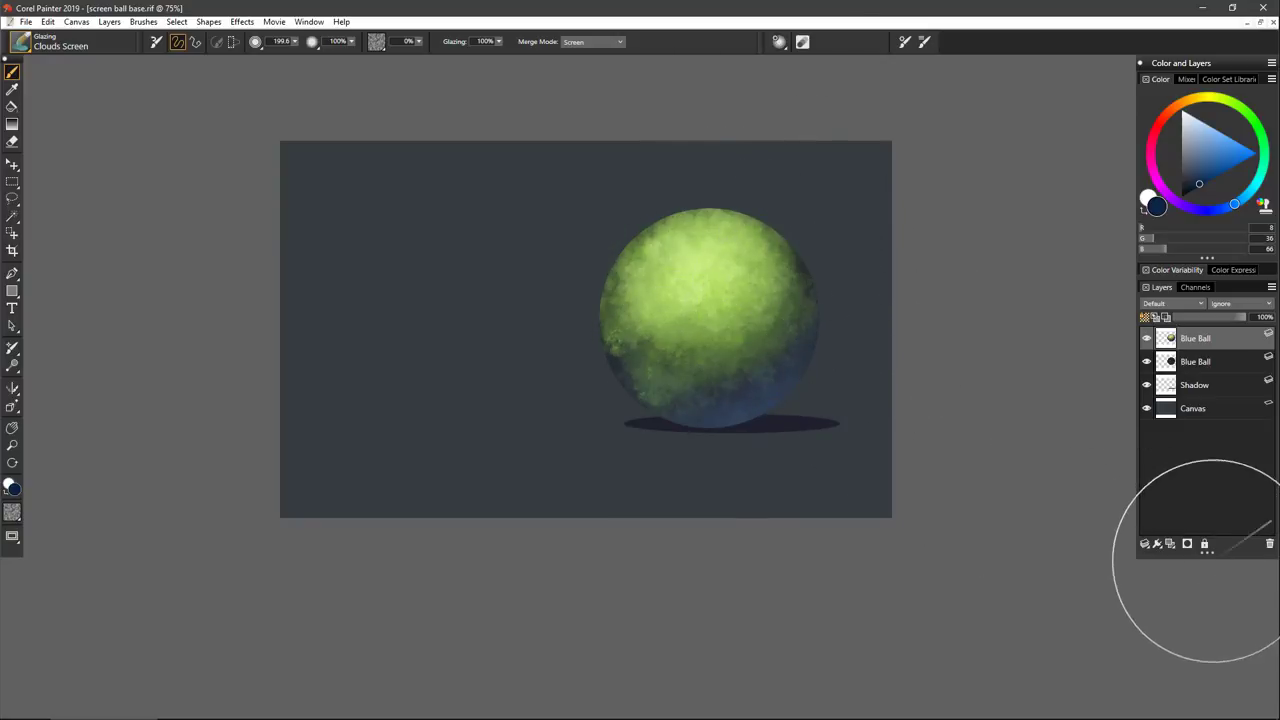
Delete the painted Blue Ball copy and duplicate the clean Blue Ball layer.
{"action": "left_click", "coordinate": [1269, 545]}
{"action": "right_click", "coordinate": [1197, 348]}
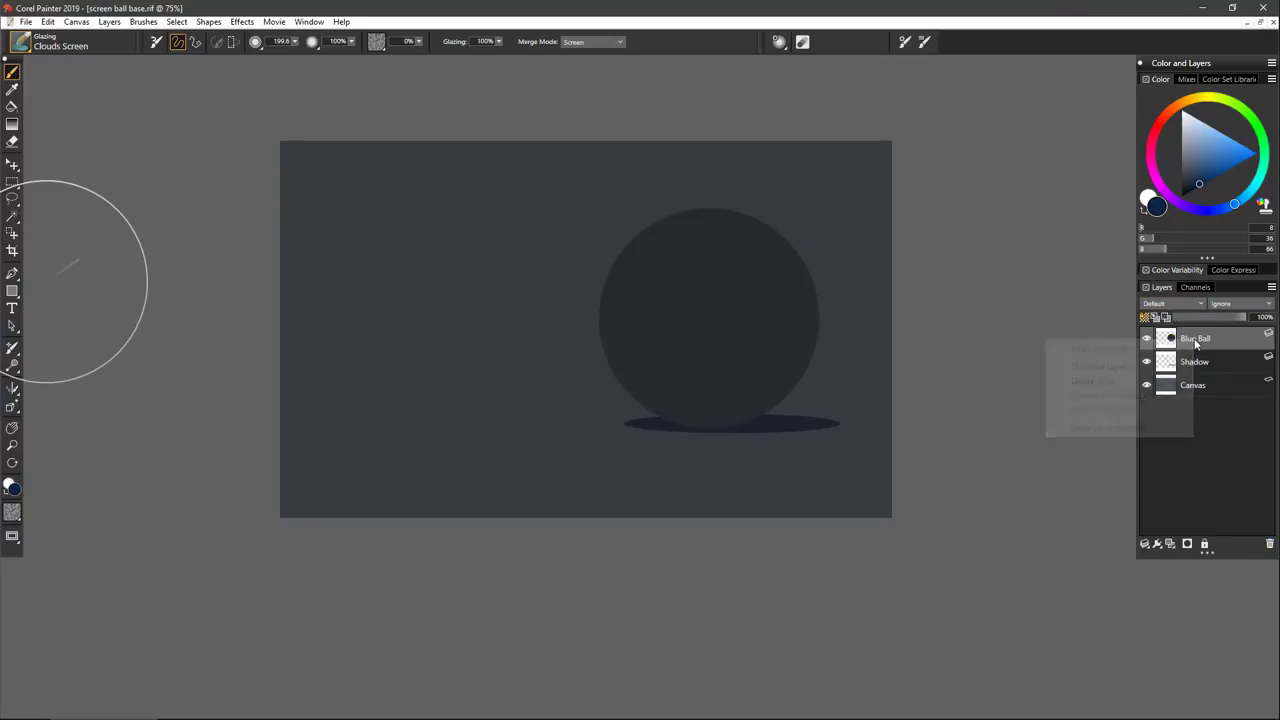
{"action": "left_click", "coordinate": [1130, 364]}
Turn on Pick Up Underlying Color and try glazing red, RGB 134, 2, 2, over the ball's upper part, undoing the test strokes.
{"action": "left_click", "coordinate": [1165, 132]}
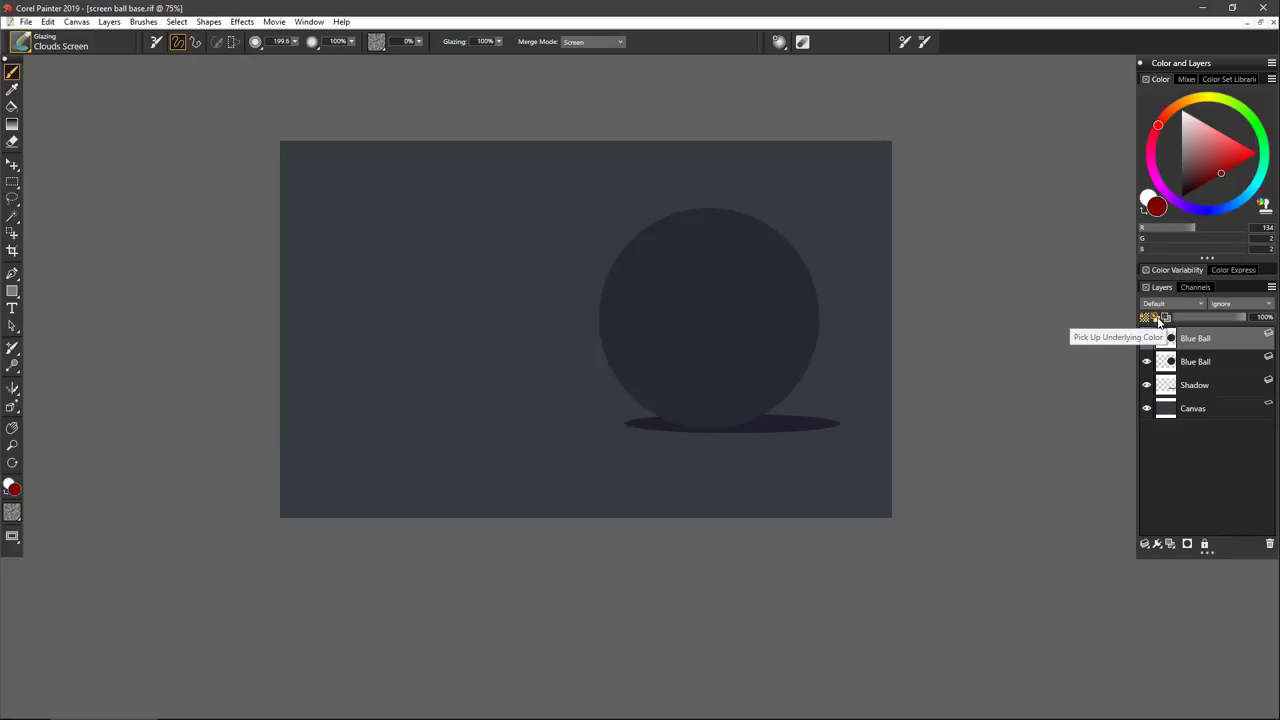
{"action": "left_click_drag", "start_coordinate": [698, 231], "coordinate": [655, 243]}
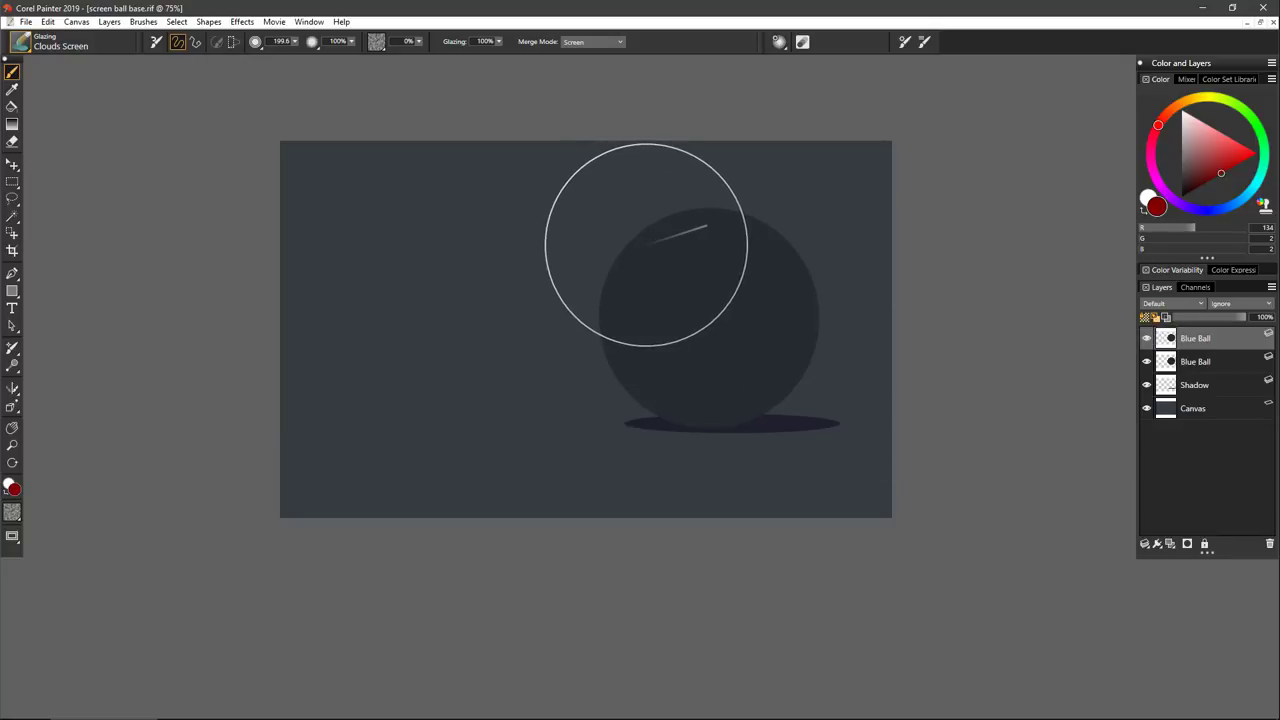
{"action": "key", "text": "ctrl+z"}
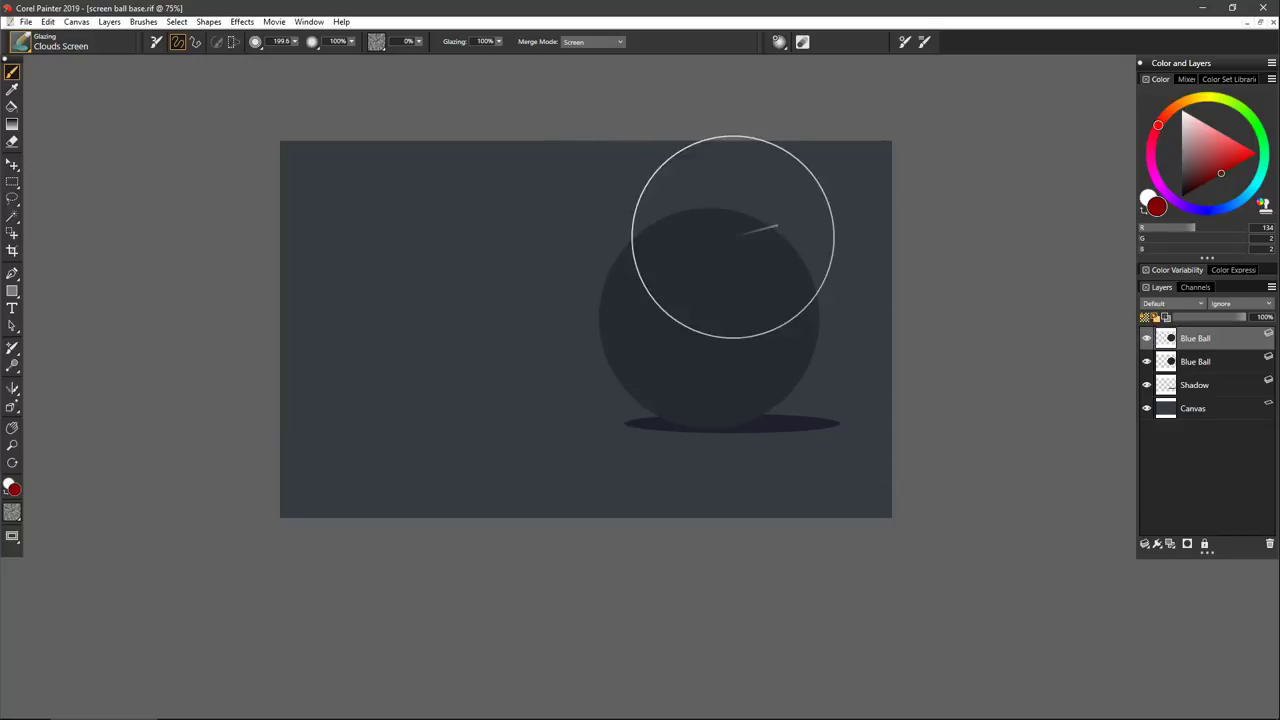
{"action": "left_click_drag", "start_coordinate": [788, 227], "coordinate": [735, 243]}
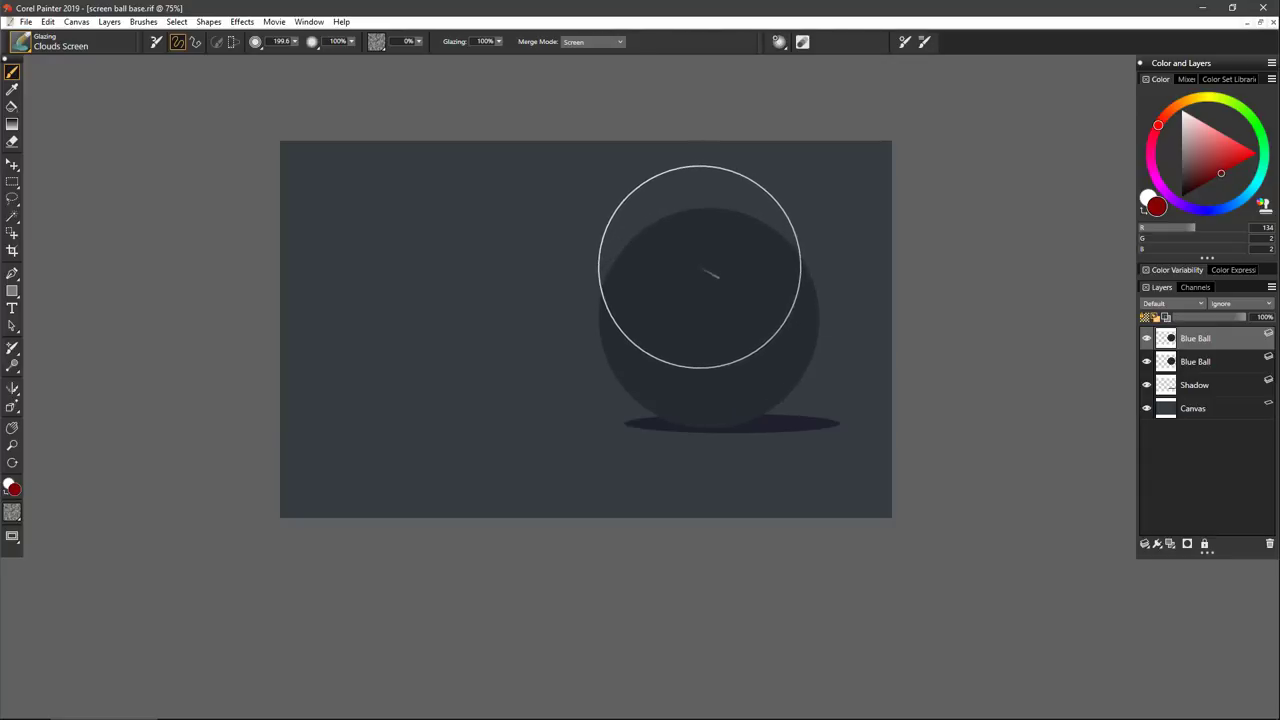
Set the colour to RGB 121, 11, 11 and glaze cloudy red light over the upper part of the blue ball at brush size 199.6.
{"action": "left_click", "coordinate": [1214, 175]}
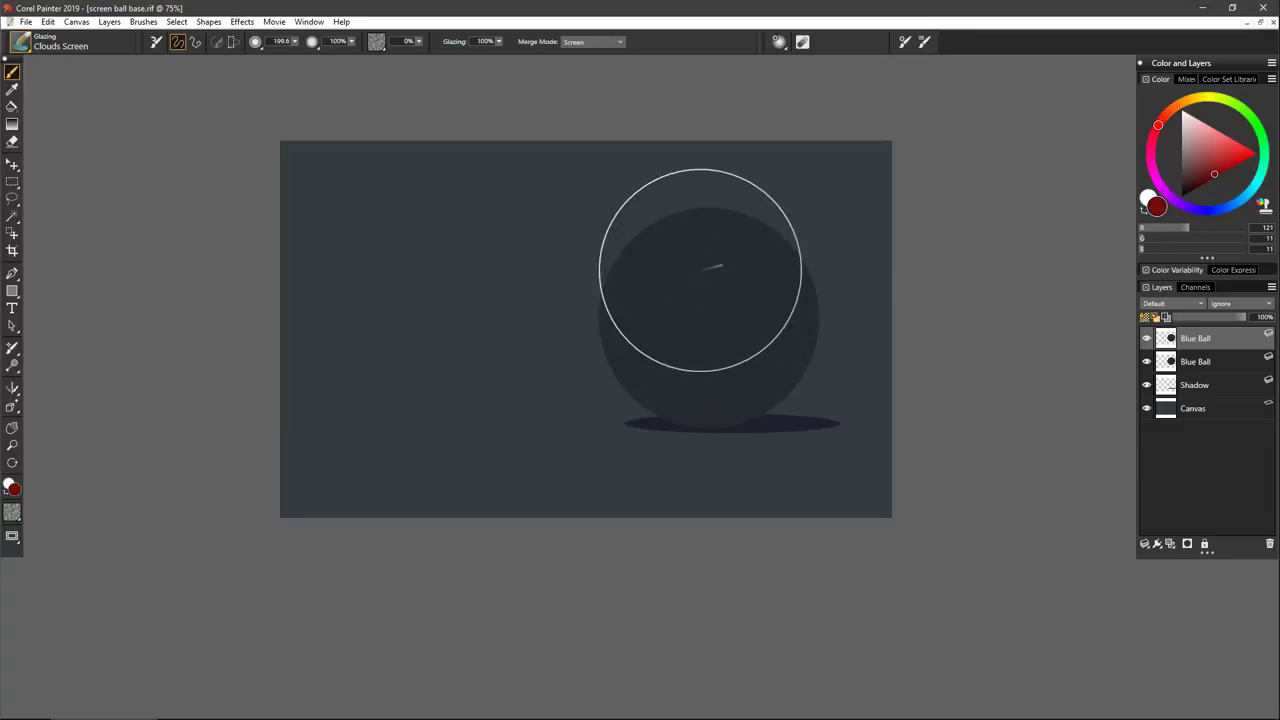
{"action": "mouse_move", "coordinate": [692, 328]}
{"action": "left_mouse_down"}
{"action": "mouse_move", "coordinate": [723, 267]}
{"action": "mouse_move", "coordinate": [684, 276]}
{"action": "mouse_move", "coordinate": [682, 320]}
{"action": "left_mouse_up"}
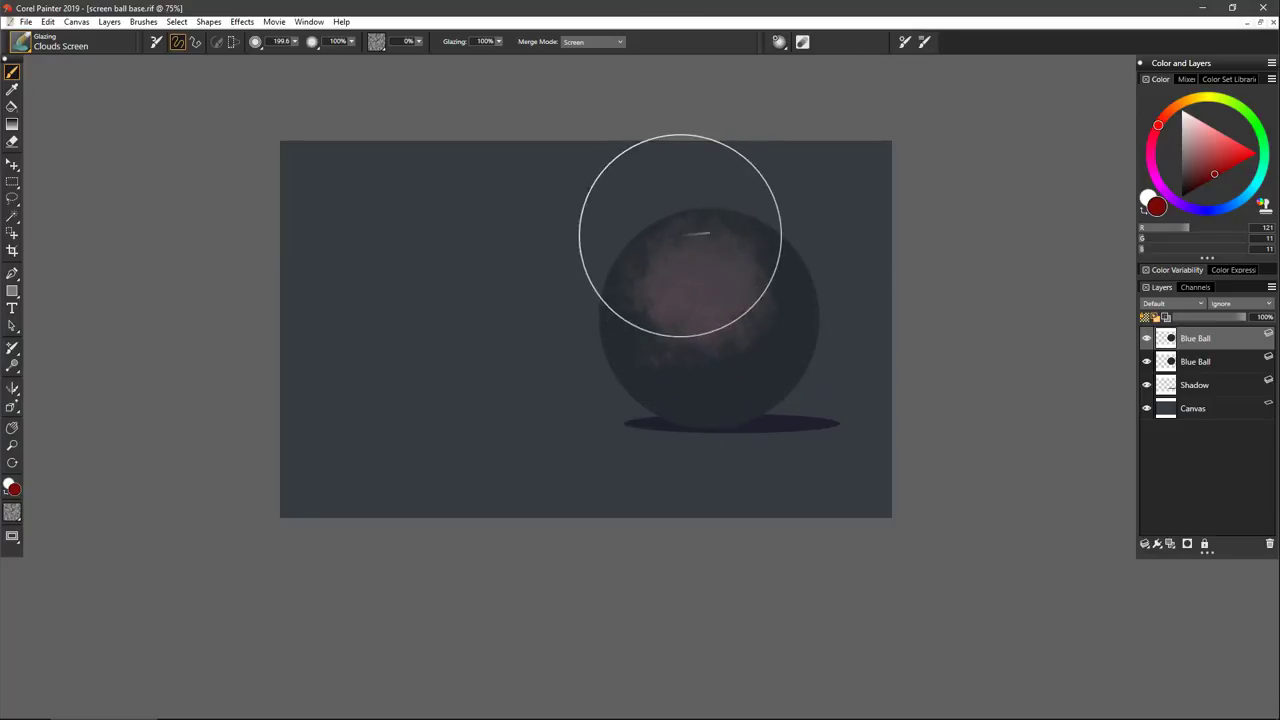
{"action": "mouse_move", "coordinate": [680, 235]}
{"action": "left_mouse_down"}
{"action": "mouse_move", "coordinate": [643, 262]}
{"action": "mouse_move", "coordinate": [652, 324]}
{"action": "mouse_move", "coordinate": [635, 291]}
{"action": "mouse_move", "coordinate": [635, 333]}
{"action": "mouse_move", "coordinate": [616, 285]}
{"action": "mouse_move", "coordinate": [681, 237]}
{"action": "mouse_move", "coordinate": [757, 250]}
{"action": "mouse_move", "coordinate": [766, 288]}
{"action": "mouse_move", "coordinate": [784, 281]}
{"action": "mouse_move", "coordinate": [732, 220]}
{"action": "mouse_move", "coordinate": [636, 241]}
{"action": "mouse_move", "coordinate": [620, 274]}
{"action": "mouse_move", "coordinate": [718, 210]}
{"action": "mouse_move", "coordinate": [764, 227]}
{"action": "mouse_move", "coordinate": [623, 268]}
{"action": "mouse_move", "coordinate": [636, 335]}
{"action": "mouse_move", "coordinate": [655, 350]}
{"action": "mouse_move", "coordinate": [639, 364]}
{"action": "mouse_move", "coordinate": [613, 314]}
{"action": "mouse_move", "coordinate": [592, 336]}
{"action": "mouse_move", "coordinate": [642, 223]}
{"action": "mouse_move", "coordinate": [750, 218]}
{"action": "mouse_move", "coordinate": [779, 294]}
{"action": "mouse_move", "coordinate": [797, 278]}
{"action": "mouse_move", "coordinate": [770, 250]}
{"action": "mouse_move", "coordinate": [692, 298]}
{"action": "left_mouse_up"}
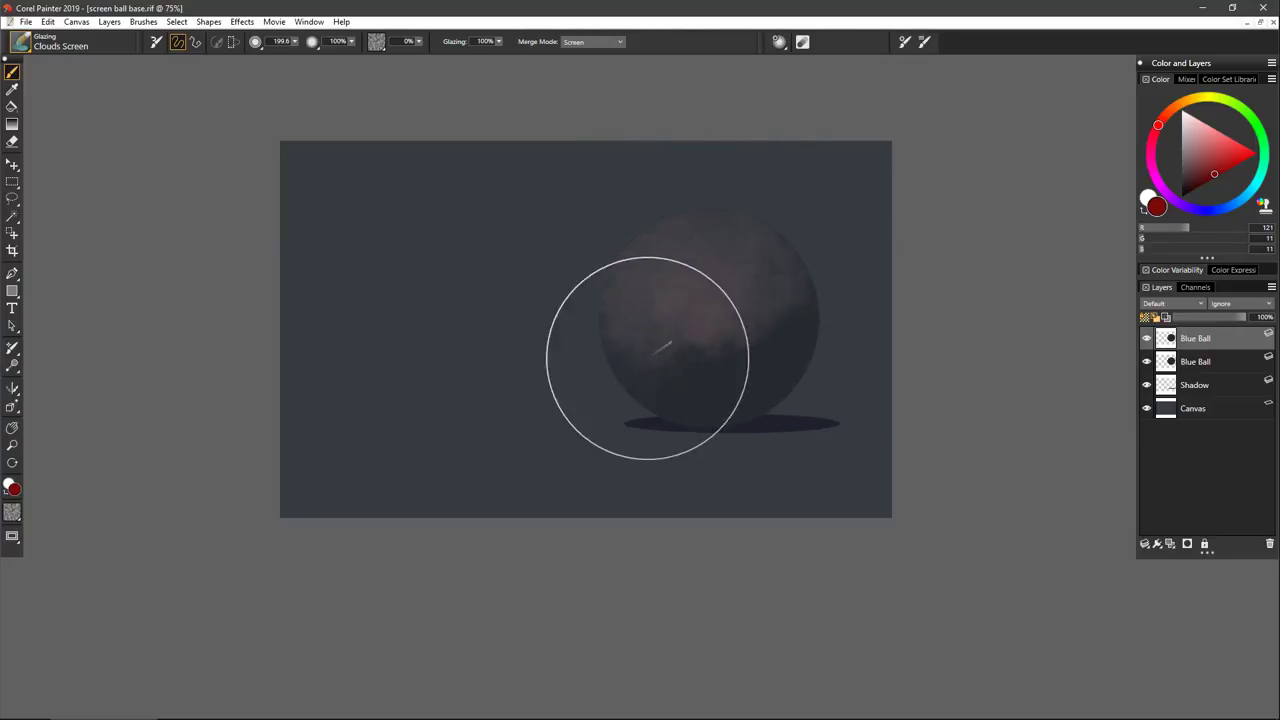
{"action": "mouse_move", "coordinate": [647, 358]}
{"action": "left_mouse_down"}
{"action": "mouse_move", "coordinate": [693, 349]}
{"action": "mouse_move", "coordinate": [779, 300]}
{"action": "mouse_move", "coordinate": [656, 363]}
{"action": "mouse_move", "coordinate": [784, 330]}
{"action": "mouse_move", "coordinate": [642, 367]}
{"action": "mouse_move", "coordinate": [696, 320]}
{"action": "left_mouse_up"}
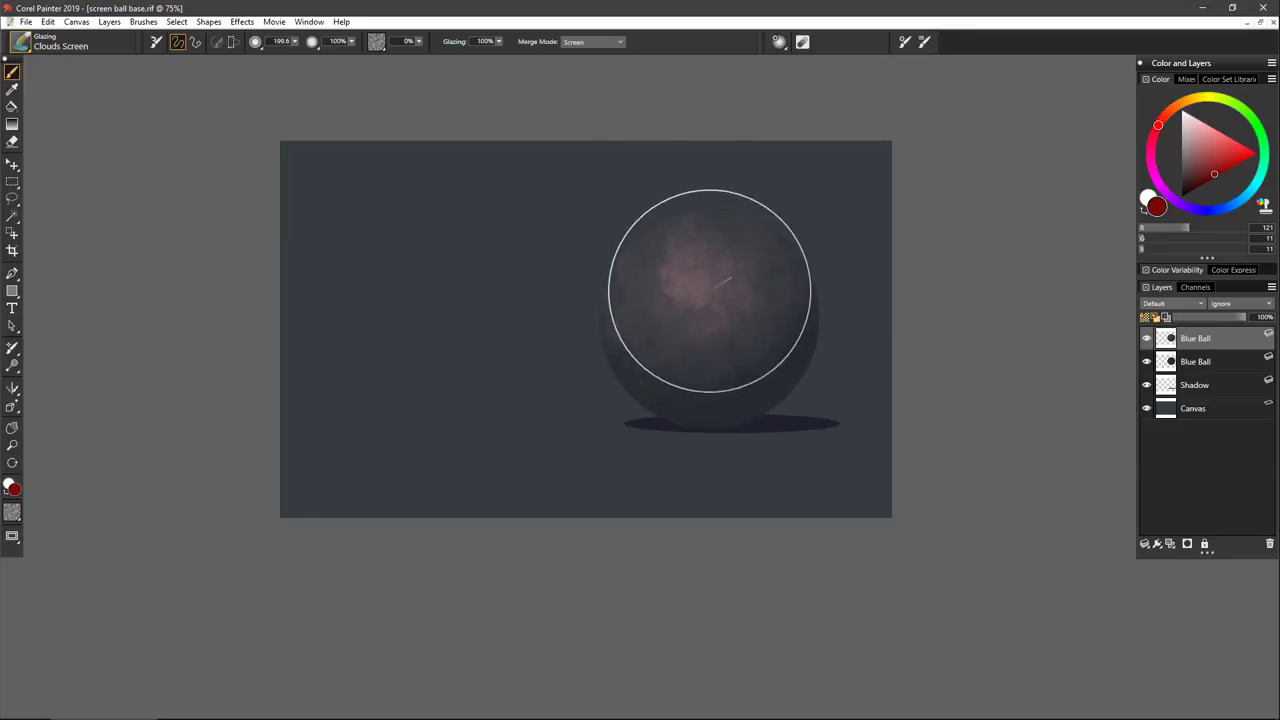
{"action": "mouse_move", "coordinate": [698, 235]}
{"action": "left_mouse_down"}
{"action": "mouse_move", "coordinate": [649, 263]}
{"action": "mouse_move", "coordinate": [676, 231]}
{"action": "mouse_move", "coordinate": [694, 271]}
{"action": "mouse_move", "coordinate": [637, 285]}
{"action": "left_mouse_up"}
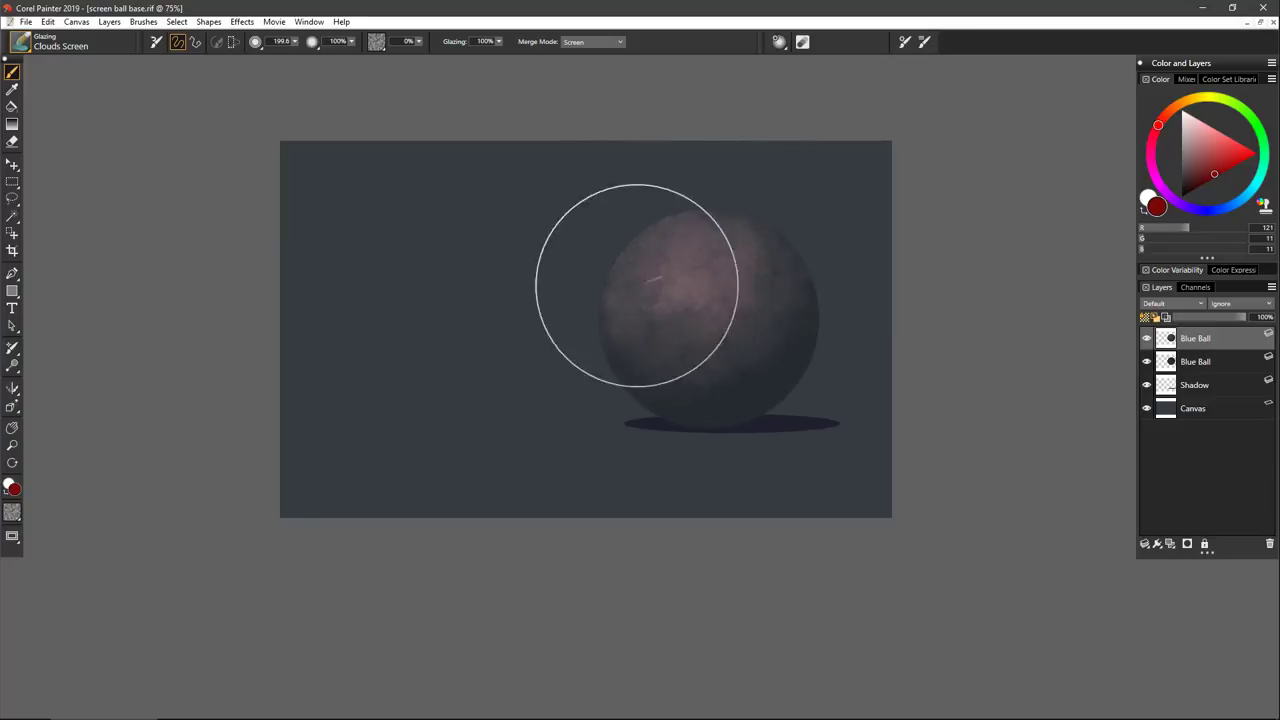
{"action": "mouse_move", "coordinate": [721, 242]}
{"action": "left_mouse_down"}
{"action": "mouse_move", "coordinate": [757, 237]}
{"action": "mouse_move", "coordinate": [775, 301]}
{"action": "mouse_move", "coordinate": [609, 343]}
{"action": "mouse_move", "coordinate": [649, 331]}
{"action": "mouse_move", "coordinate": [757, 374]}
{"action": "mouse_move", "coordinate": [740, 281]}
{"action": "mouse_move", "coordinate": [757, 319]}
{"action": "mouse_move", "coordinate": [704, 256]}
{"action": "mouse_move", "coordinate": [666, 260]}
{"action": "mouse_move", "coordinate": [711, 243]}
{"action": "mouse_move", "coordinate": [734, 266]}
{"action": "mouse_move", "coordinate": [745, 237]}
{"action": "mouse_move", "coordinate": [646, 251]}
{"action": "mouse_move", "coordinate": [740, 223]}
{"action": "mouse_move", "coordinate": [680, 277]}
{"action": "mouse_move", "coordinate": [743, 277]}
{"action": "mouse_move", "coordinate": [697, 244]}
{"action": "mouse_move", "coordinate": [668, 297]}
{"action": "mouse_move", "coordinate": [740, 220]}
{"action": "mouse_move", "coordinate": [640, 306]}
{"action": "mouse_move", "coordinate": [747, 299]}
{"action": "mouse_move", "coordinate": [636, 286]}
{"action": "mouse_move", "coordinate": [740, 436]}
{"action": "left_mouse_up"}
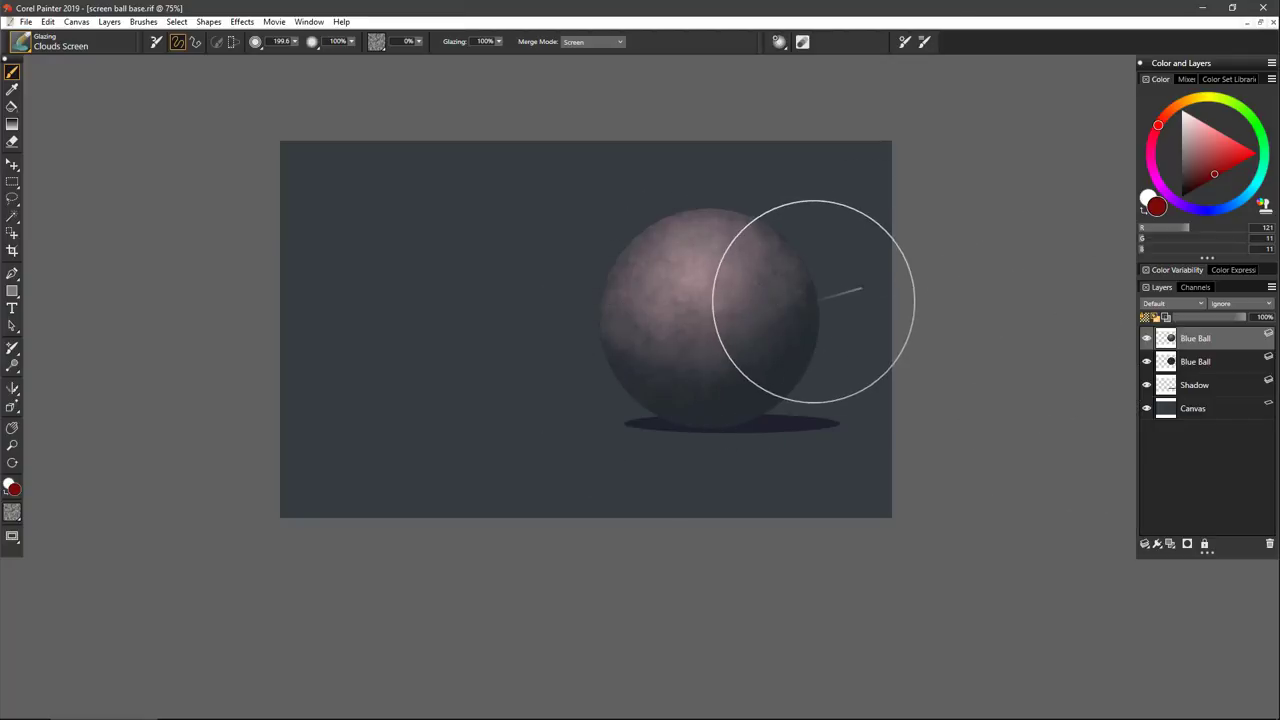
Glaze muted dark blue (RGB 29, 50, 71) reflected light along the ball's lower right edge.
{"action": "left_click", "coordinate": [1236, 204]}
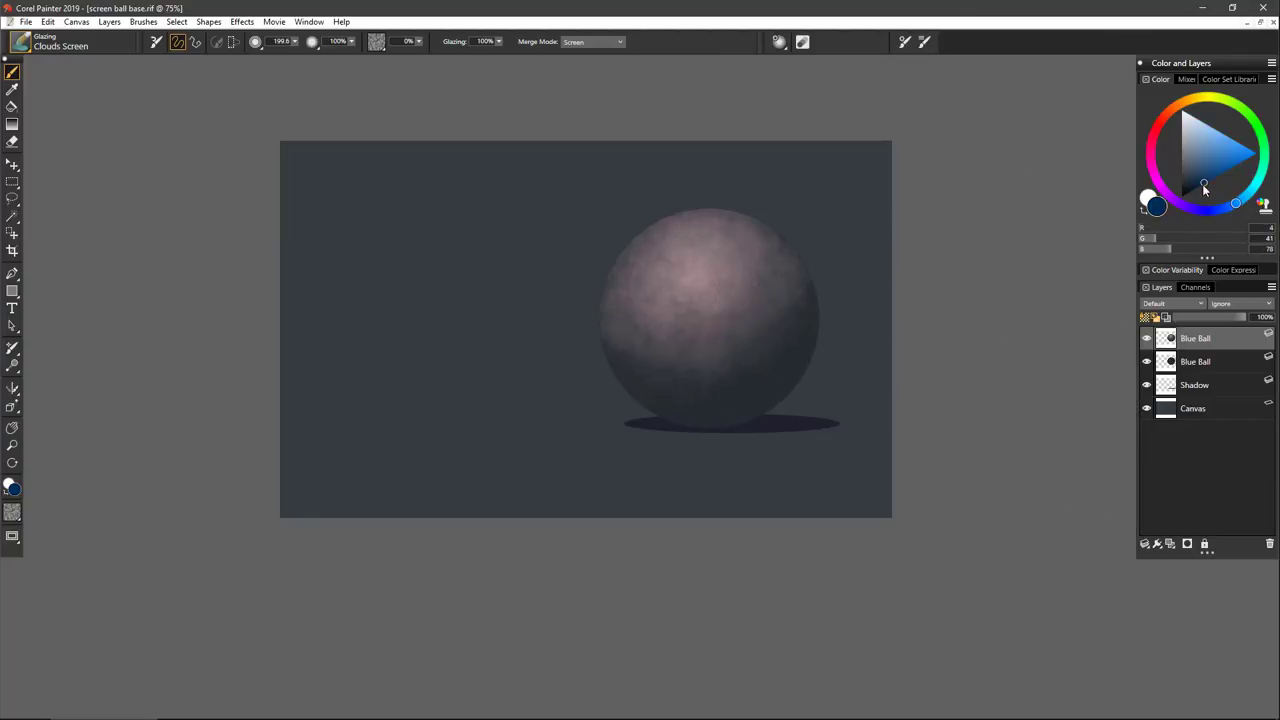
{"action": "left_click", "coordinate": [1198, 182]}
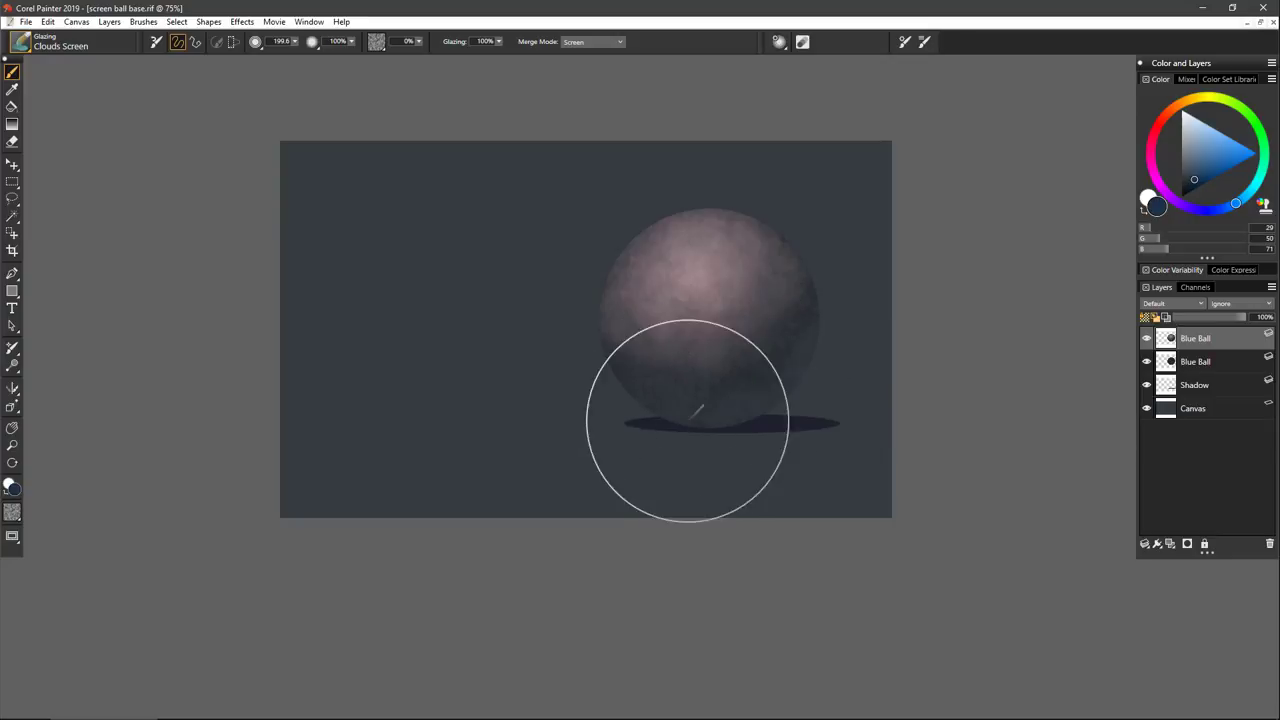
{"action": "mouse_move", "coordinate": [805, 388]}
{"action": "left_mouse_down"}
{"action": "mouse_move", "coordinate": [779, 349]}
{"action": "mouse_move", "coordinate": [833, 326]}
{"action": "mouse_move", "coordinate": [792, 400]}
{"action": "mouse_move", "coordinate": [726, 436]}
{"action": "mouse_move", "coordinate": [668, 440]}
{"action": "mouse_move", "coordinate": [618, 405]}
{"action": "mouse_move", "coordinate": [649, 428]}
{"action": "mouse_move", "coordinate": [772, 415]}
{"action": "mouse_move", "coordinate": [809, 367]}
{"action": "mouse_move", "coordinate": [816, 331]}
{"action": "mouse_move", "coordinate": [728, 429]}
{"action": "mouse_move", "coordinate": [631, 414]}
{"action": "mouse_move", "coordinate": [675, 420]}
{"action": "mouse_move", "coordinate": [832, 334]}
{"action": "left_mouse_up"}
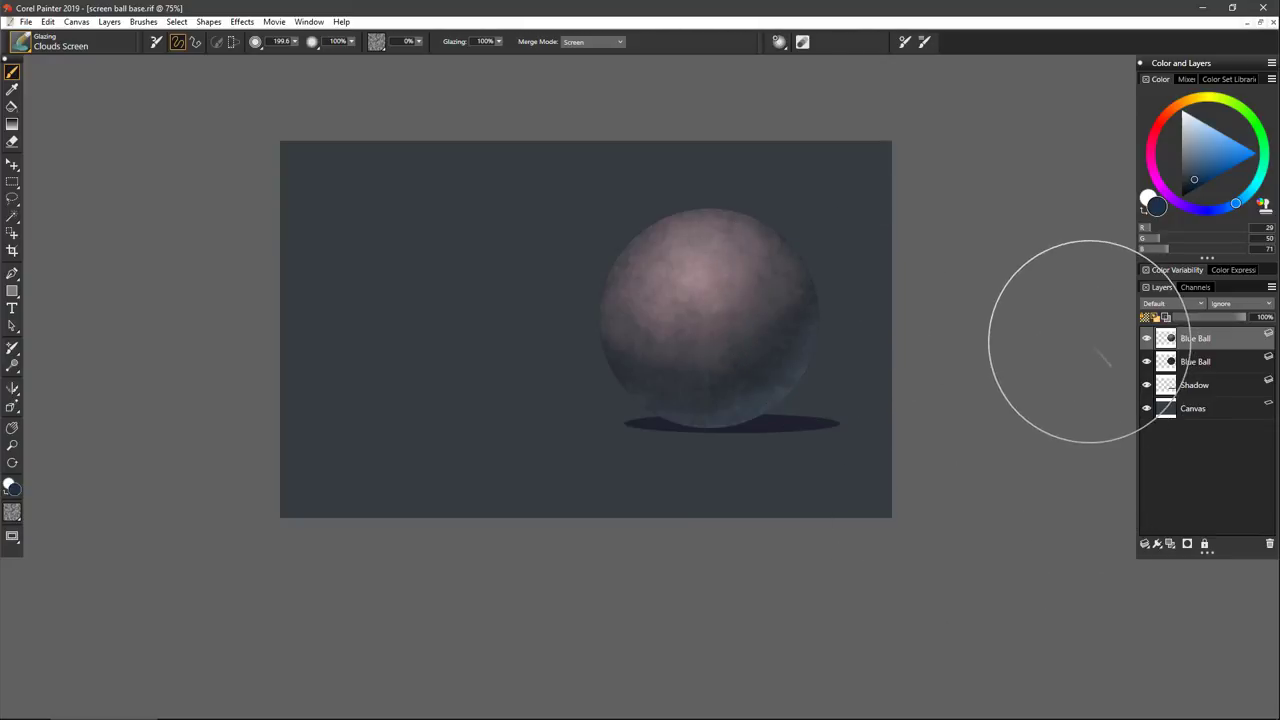